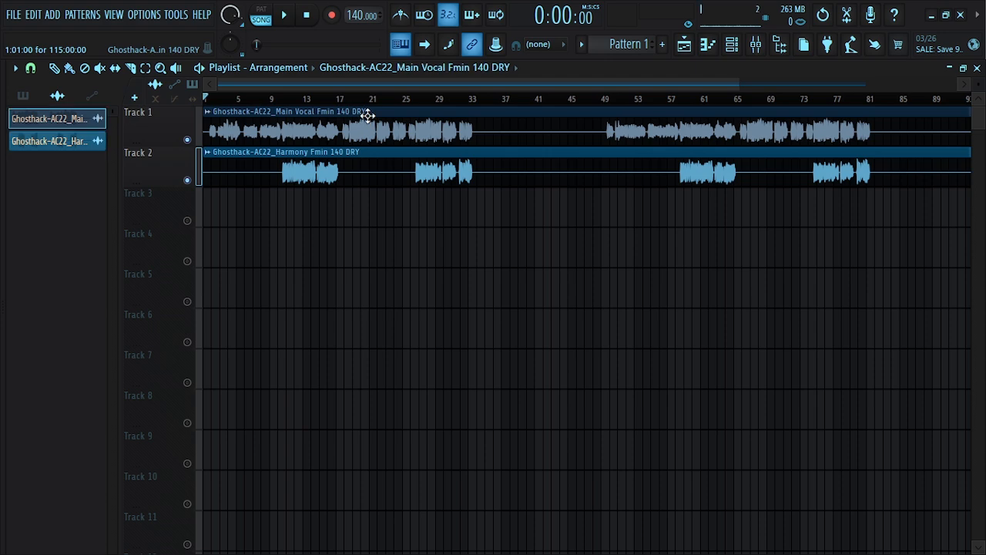
# Open and inspect the clip settings of the main vocal and harmony audio clips, then close them
pyautogui.doubleClick(369, 117)
pyautogui.moveTo(339, 129); pyautogui.dragTo(498, 190)
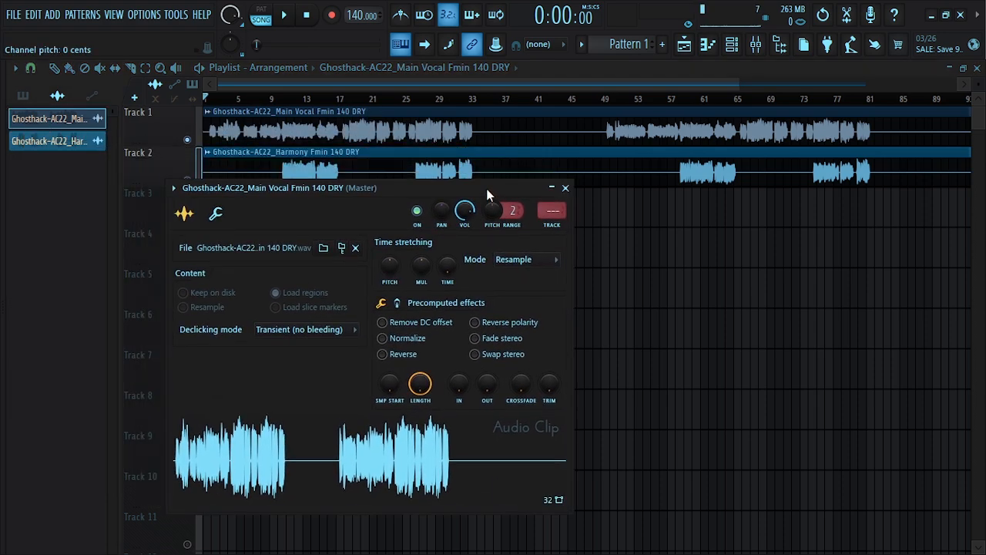
pyautogui.click(565, 188)
pyautogui.doubleClick(434, 165)
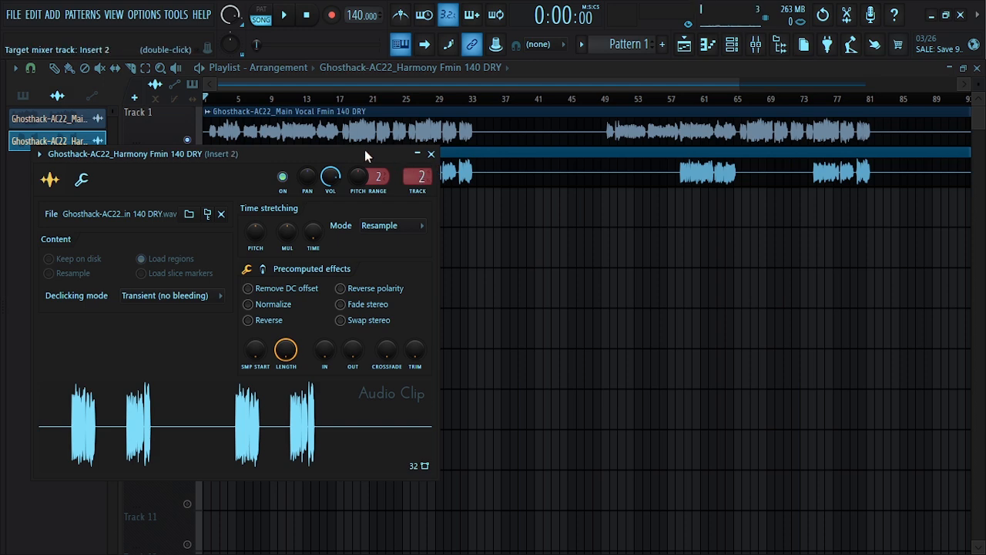
pyautogui.moveTo(365, 151); pyautogui.dragTo(453, 170)
pyautogui.click(518, 172)
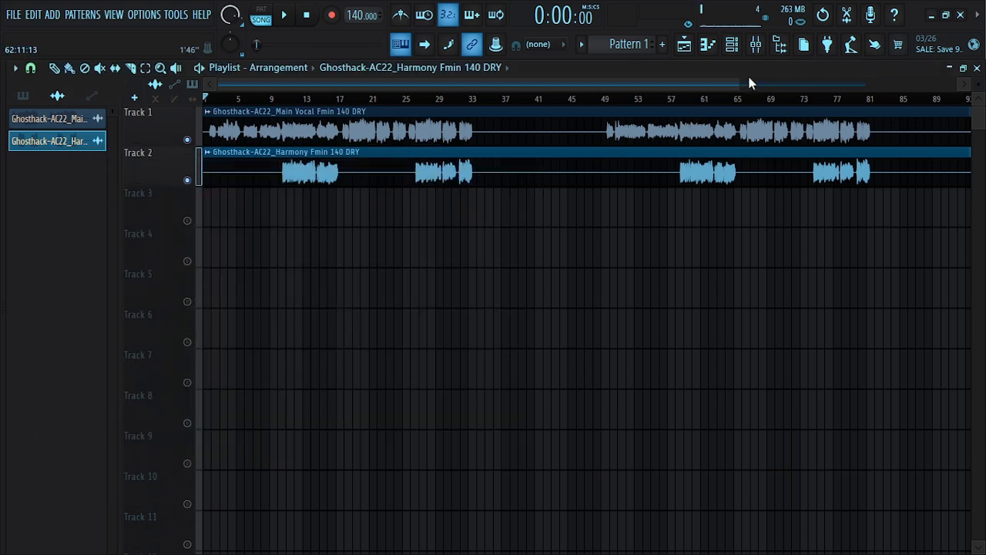
pyautogui.click(758, 45)
pyautogui.moveTo(386, 154); pyautogui.dragTo(522, 230)
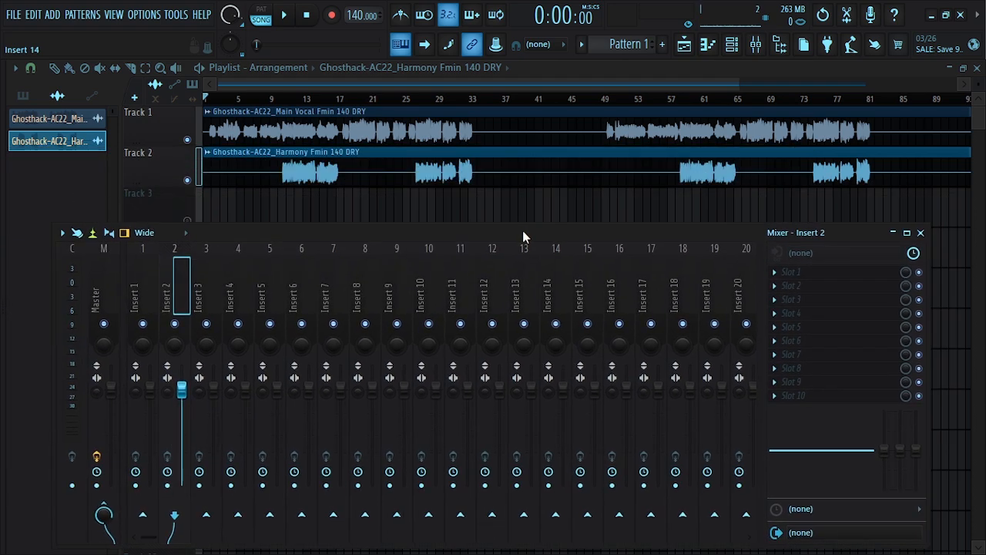
pyautogui.click(921, 233)
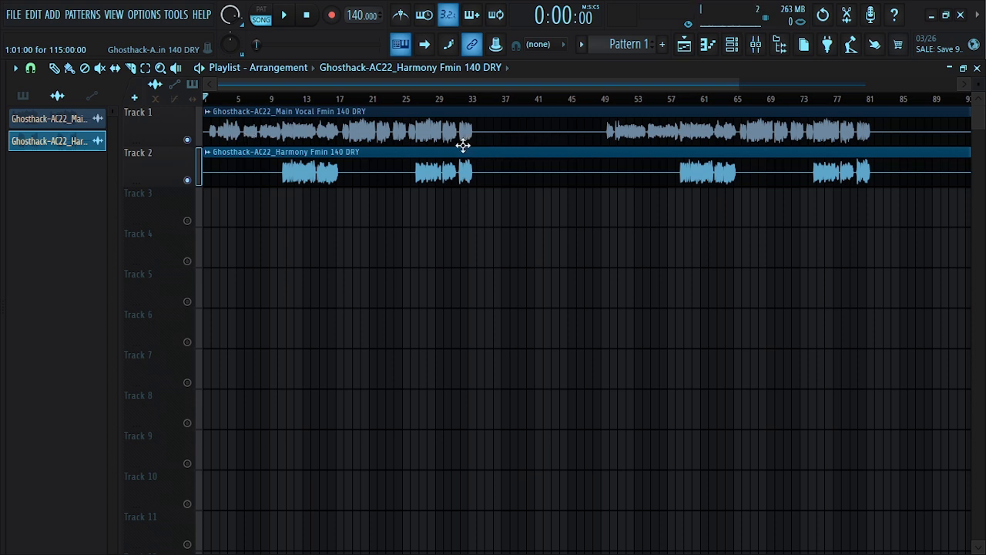
# Play and stop the song to listen to the vocal tracks
pyautogui.click(286, 19)
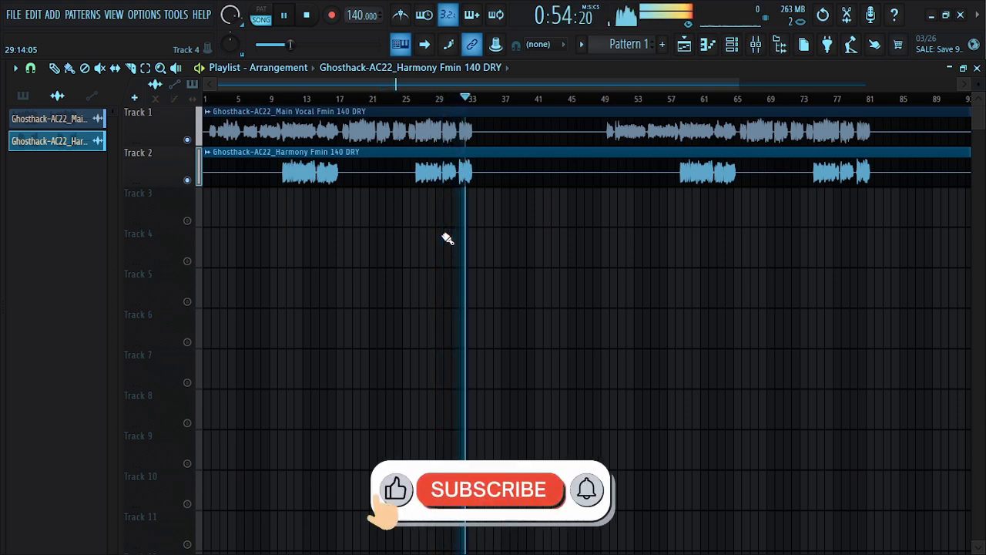
pyautogui.press('space')
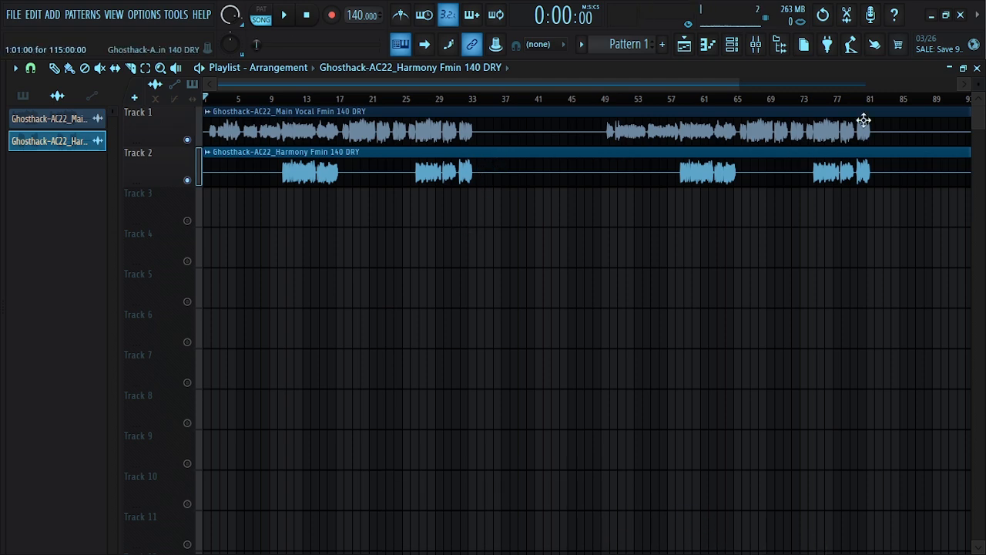
# Open the mixer, select Insert 1 and load Auto-Tune Artist into its first effect slot
pyautogui.click(756, 44)
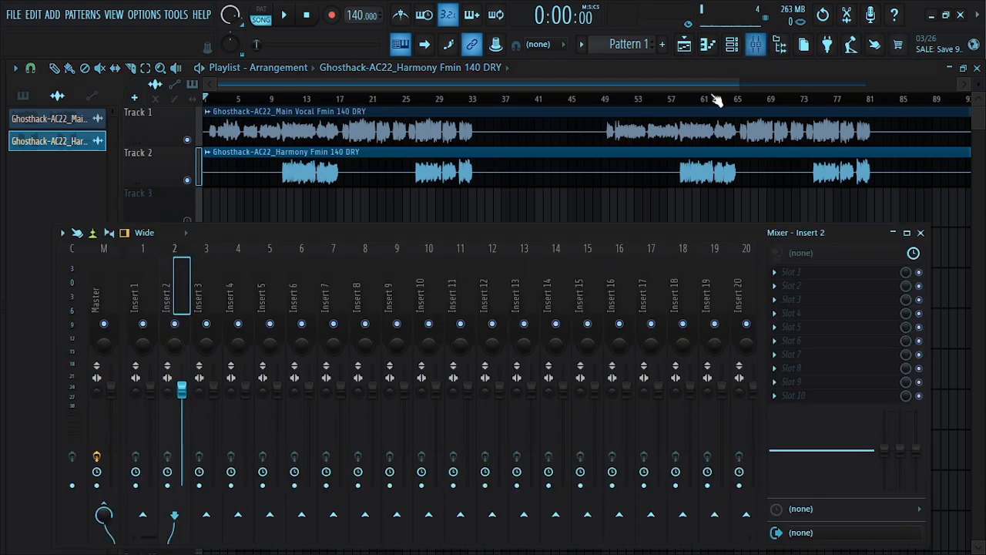
pyautogui.moveTo(490, 234); pyautogui.dragTo(480, 214)
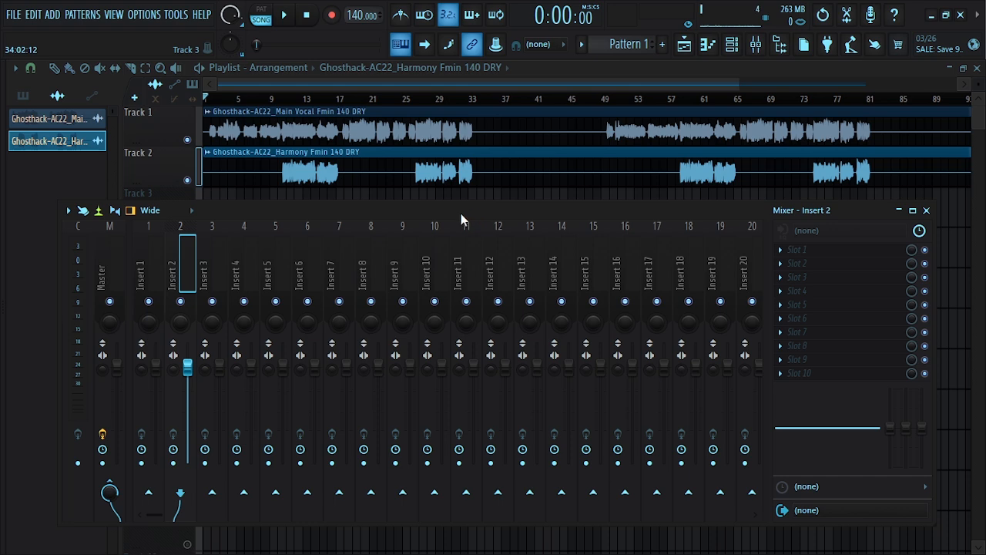
pyautogui.rightClick(150, 302)
pyautogui.moveTo(252, 208); pyautogui.dragTo(275, 214)
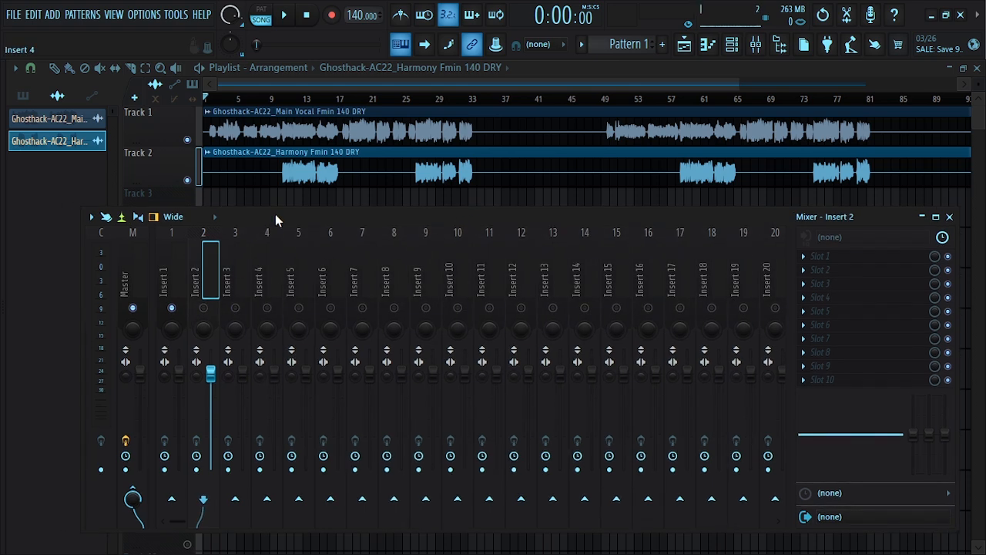
pyautogui.click(176, 283)
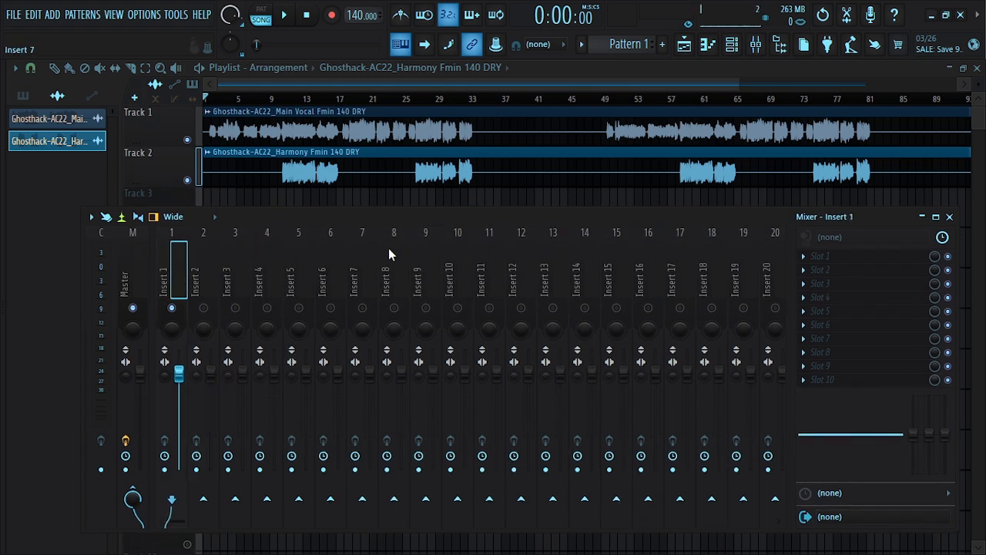
pyautogui.click(805, 261)
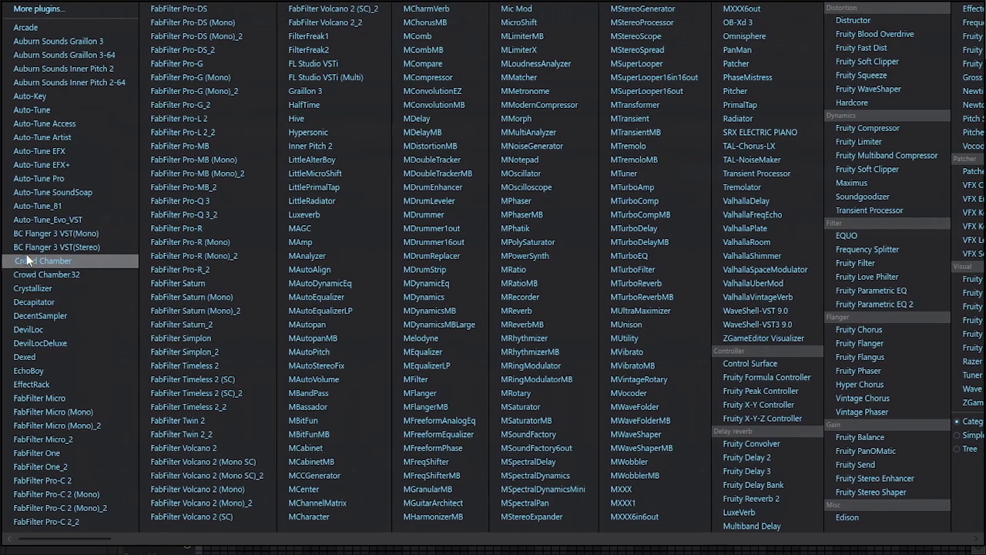
pyautogui.click(42, 138)
pyautogui.moveTo(384, 207)
pyautogui.mouseDown()
pyautogui.moveTo(379, 182)
pyautogui.moveTo(422, 169)
pyautogui.moveTo(395, 197)
pyautogui.mouseUp()
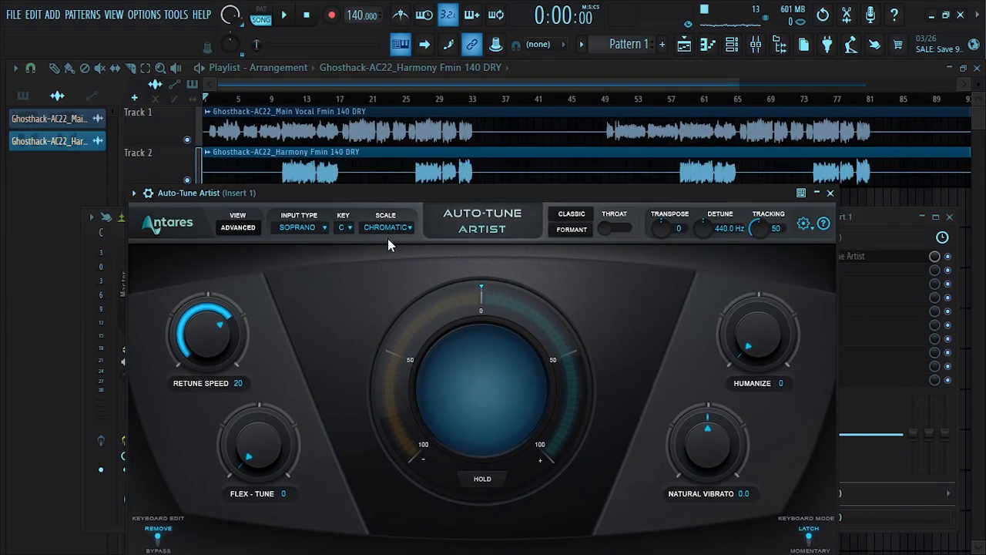
# Set the Auto-Tune scale to Minor and the key to F
pyautogui.click(385, 232)
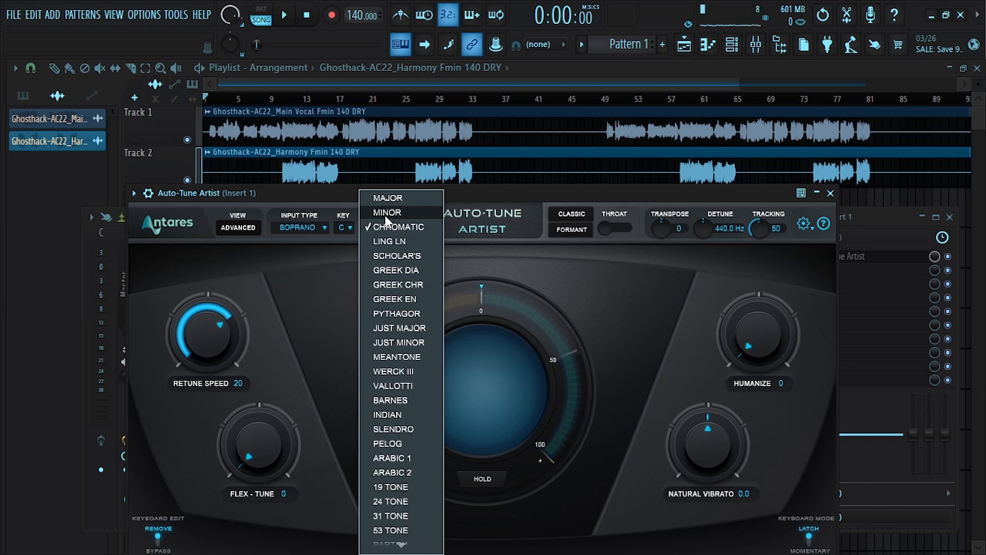
pyautogui.click(387, 213)
pyautogui.click(348, 229)
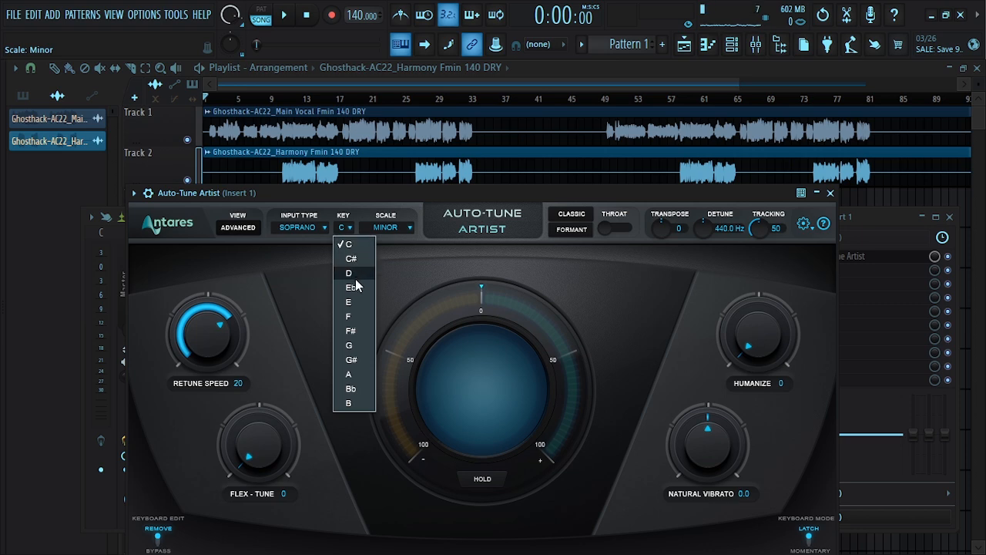
pyautogui.click(349, 315)
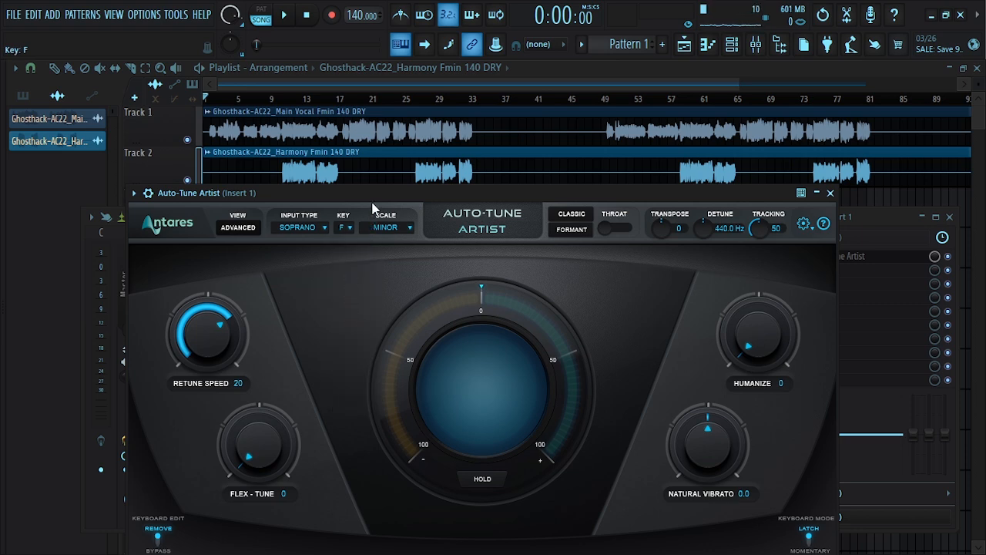
pyautogui.moveTo(369, 196); pyautogui.dragTo(404, 112)
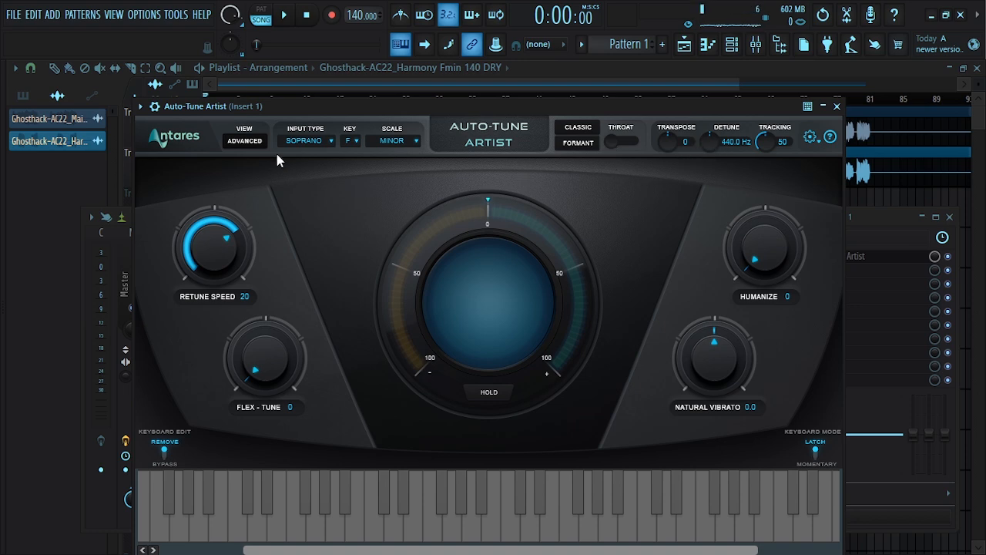
# Switch Auto-Tune to the advanced view and back to the basic view
pyautogui.click(245, 141)
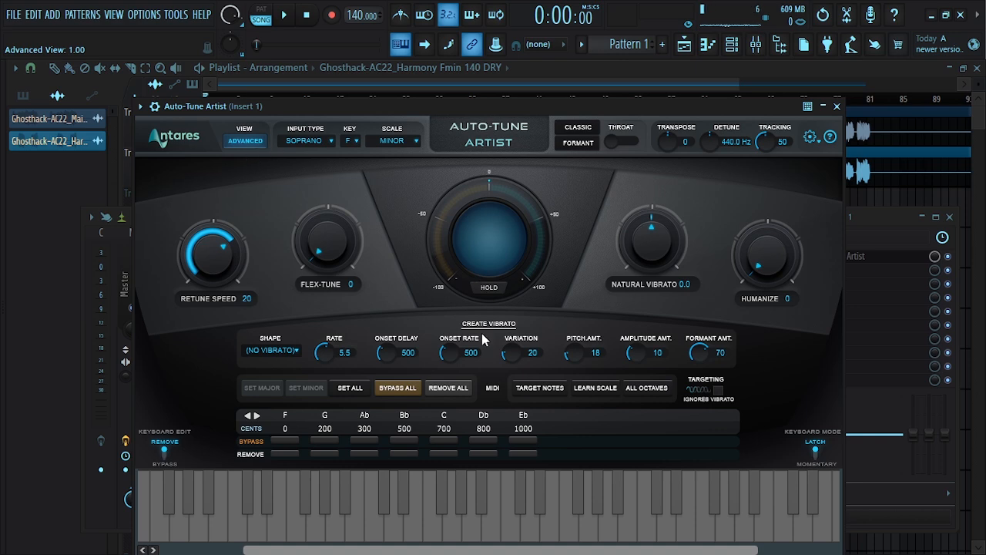
pyautogui.moveTo(523, 103)
pyautogui.mouseDown()
pyautogui.moveTo(530, 84)
pyautogui.moveTo(532, 97)
pyautogui.mouseUp()
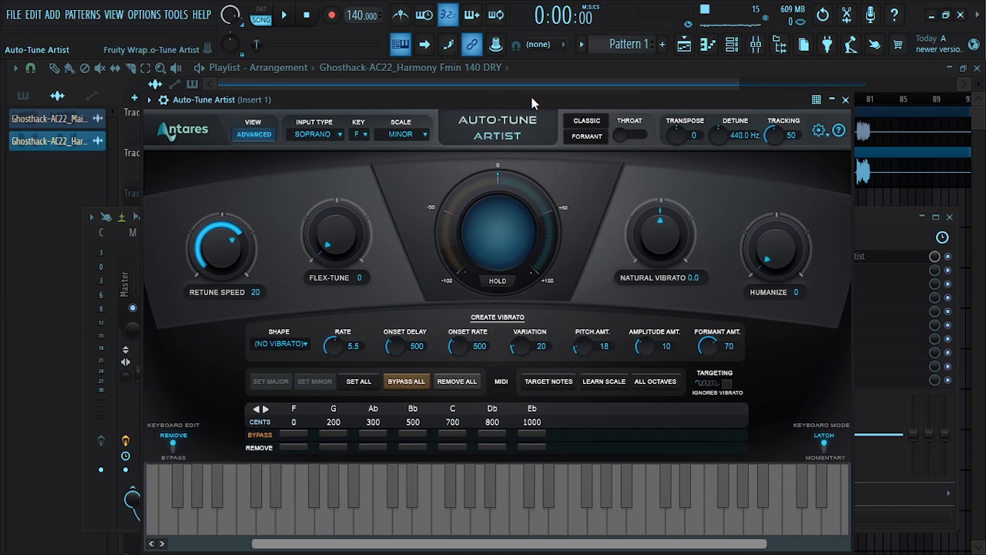
pyautogui.click(255, 135)
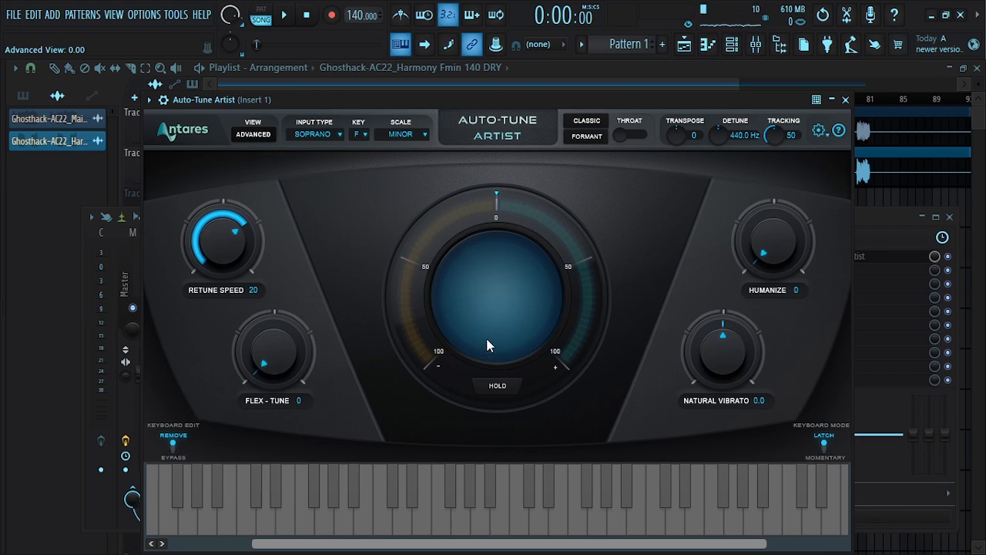
# Play and stop the song to hear the tuned vocal
pyautogui.moveTo(448, 99)
pyautogui.mouseDown()
pyautogui.moveTo(468, 98)
pyautogui.moveTo(454, 113)
pyautogui.moveTo(432, 105)
pyautogui.mouseUp()
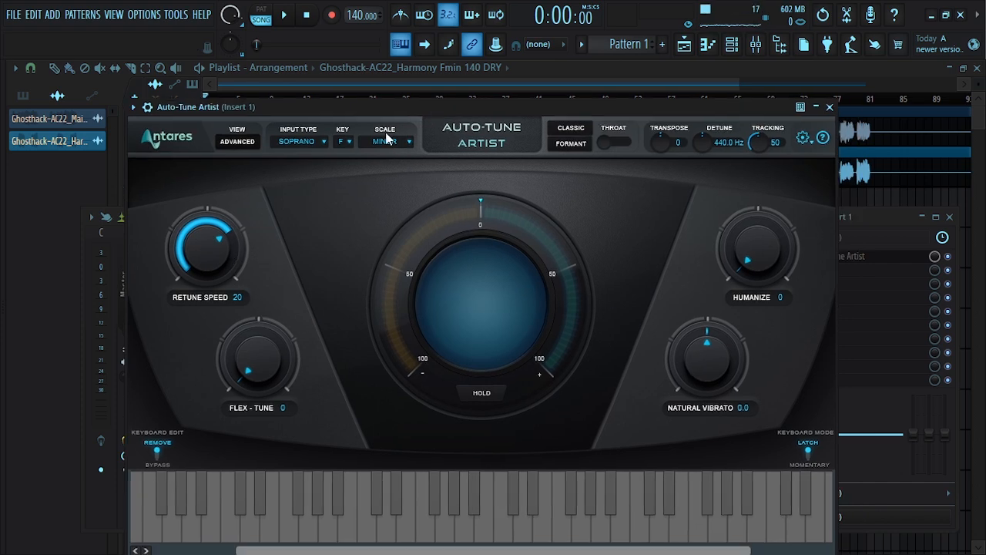
pyautogui.moveTo(380, 106); pyautogui.dragTo(387, 179)
pyautogui.press('space')
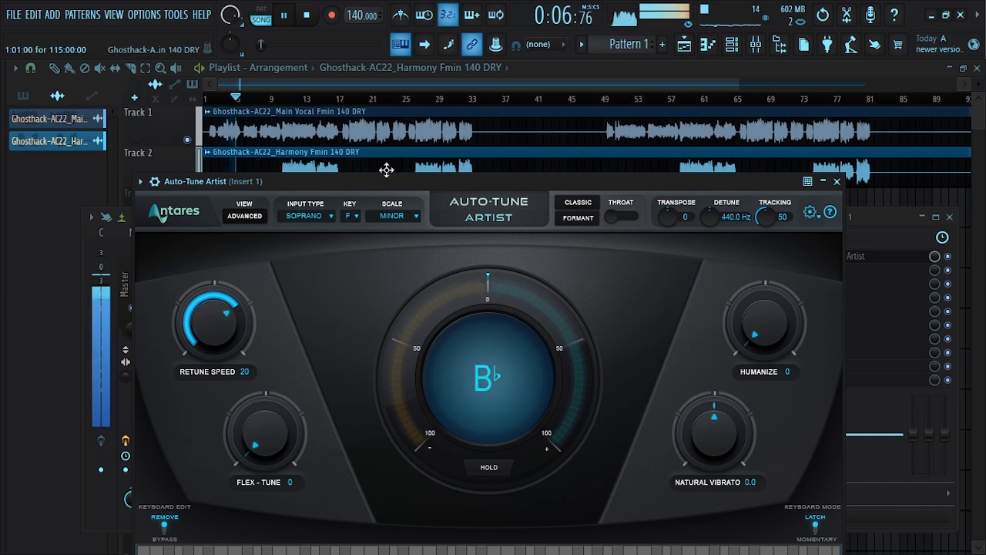
pyautogui.press('space')
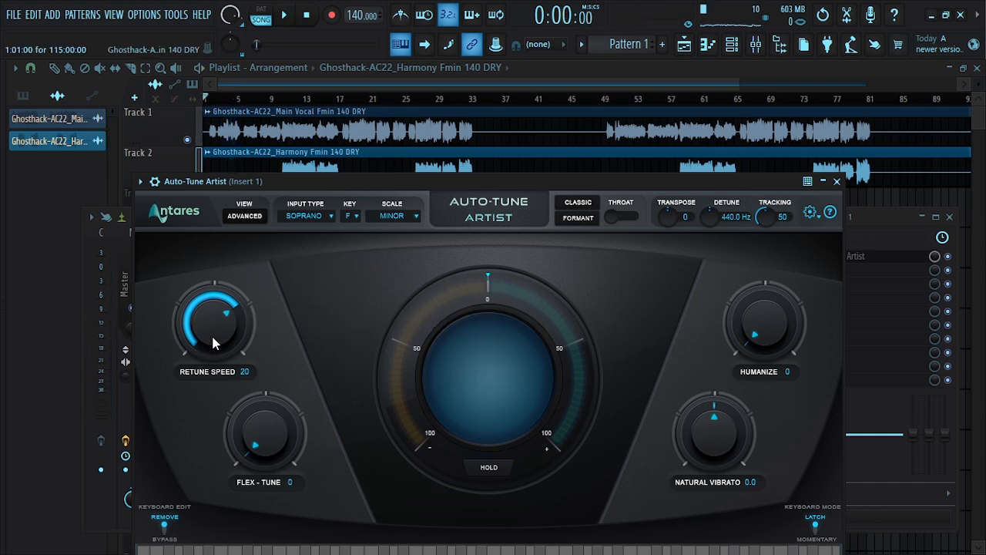
# Set the Auto-Tune retune speed to 0 and play back the vocal to check it
pyautogui.scroll(-4, 212, 337)
pyautogui.scroll(-4, 210, 326)
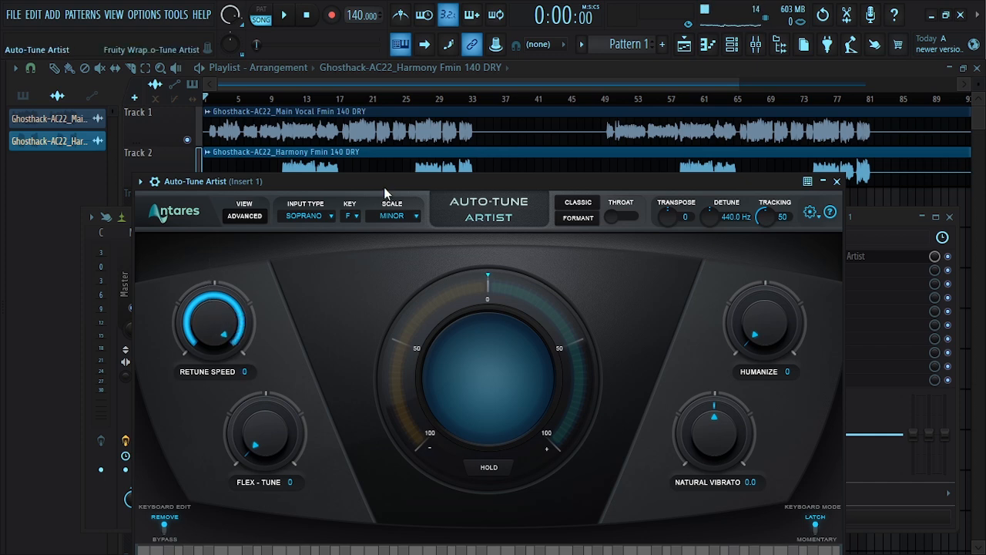
pyautogui.moveTo(383, 187); pyautogui.dragTo(383, 181)
pyautogui.press('space')
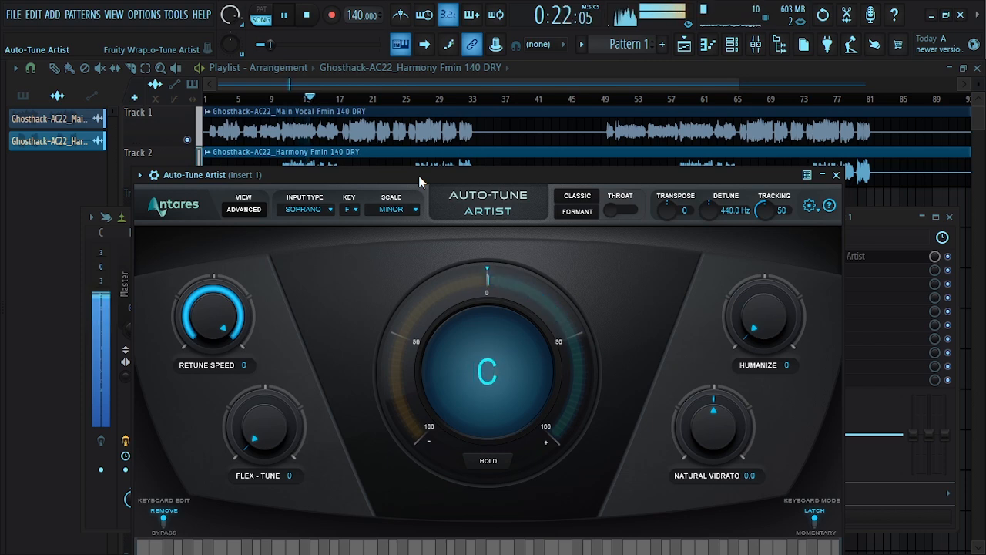
pyautogui.press('space')
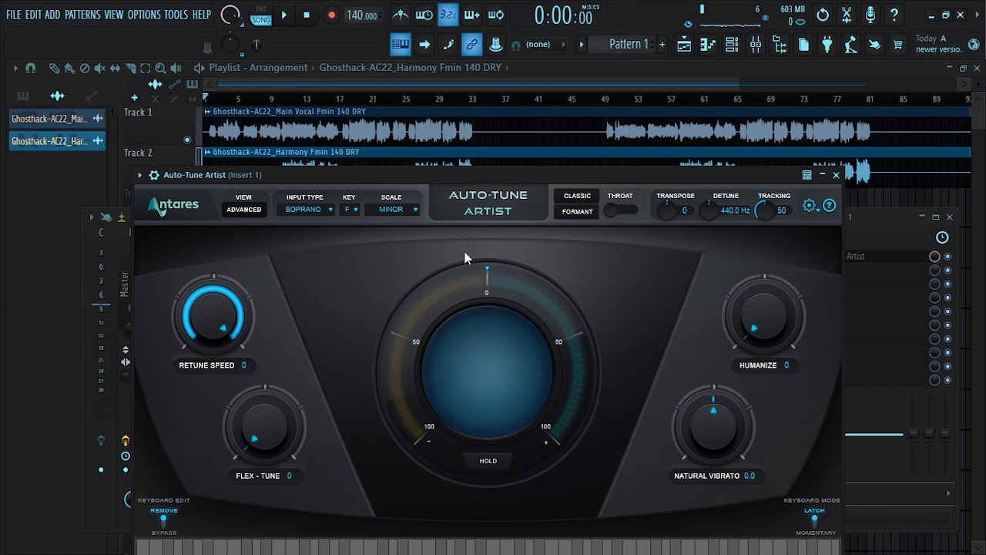
# Raise the humanize amount to 6 and close the Auto-Tune window
pyautogui.moveTo(763, 326); pyautogui.dragTo(756, 309)
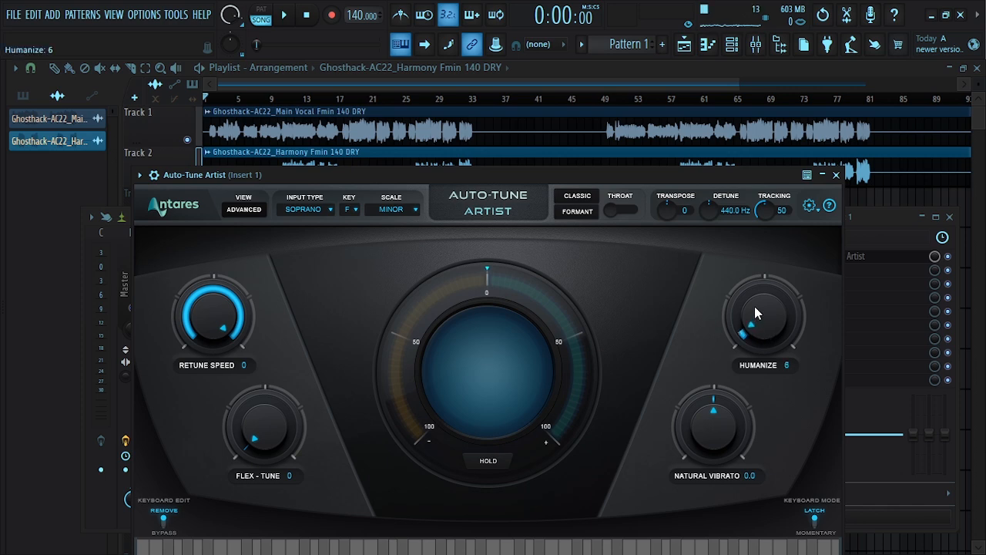
pyautogui.click(836, 174)
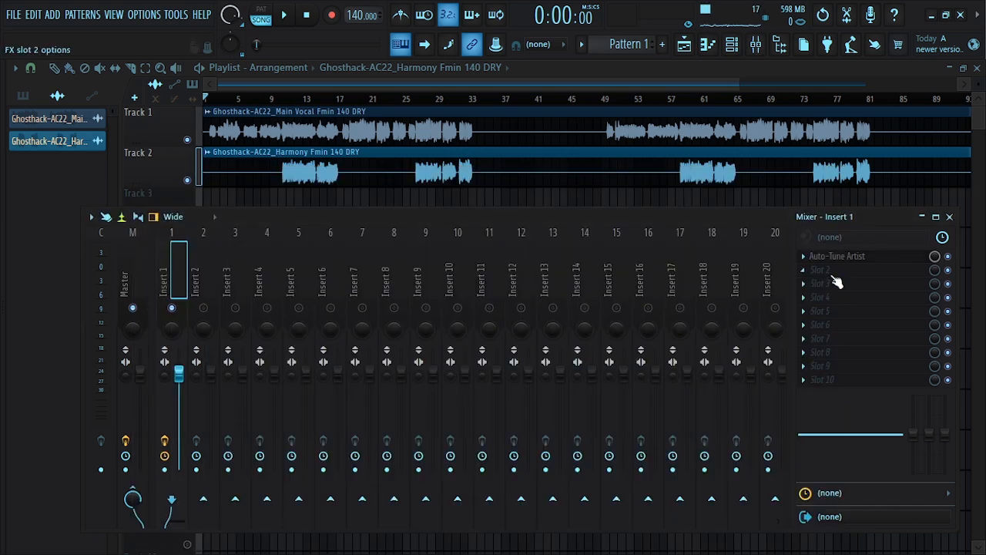
# Load Fruity Reeverb 2 into the seventh effect slot of Insert 1
pyautogui.click(806, 339)
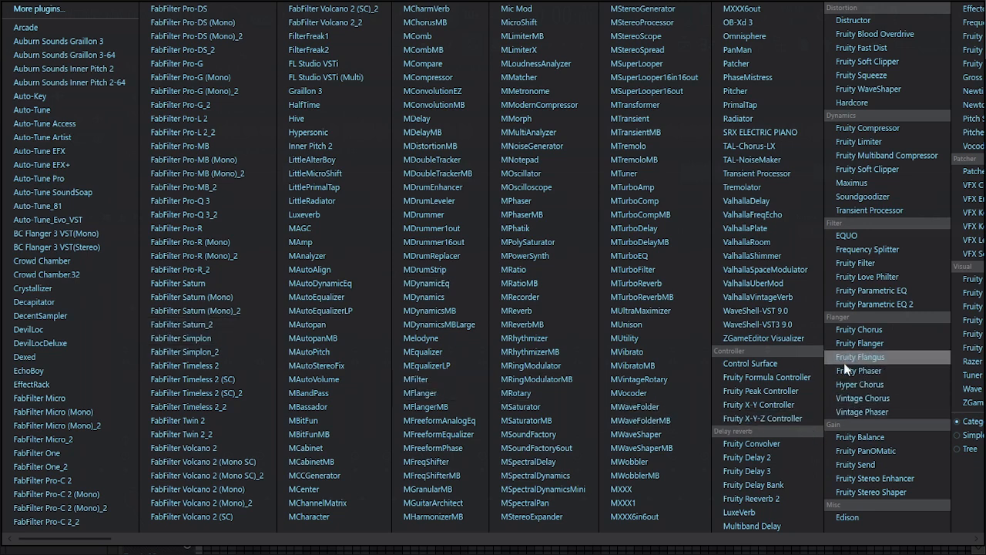
pyautogui.click(761, 501)
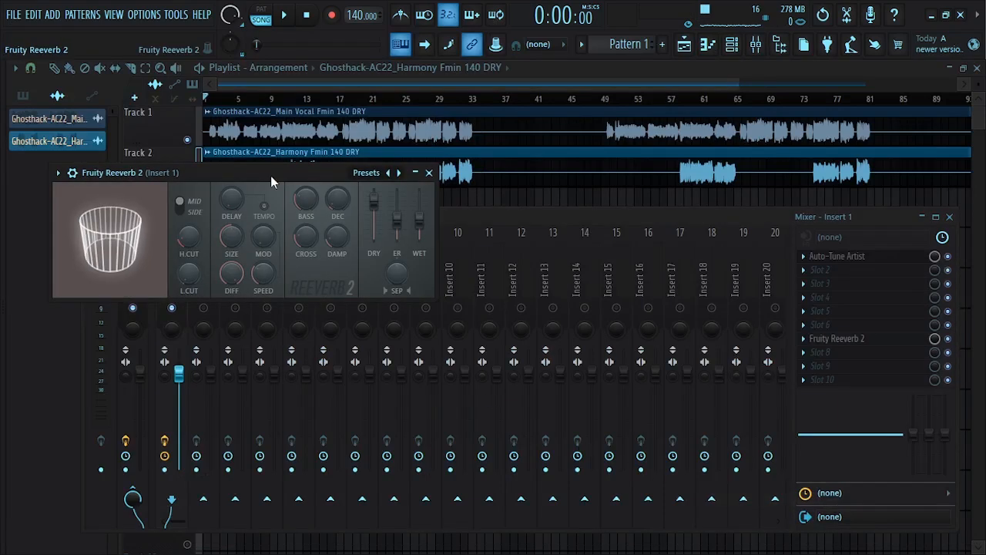
pyautogui.moveTo(271, 175); pyautogui.dragTo(455, 246)
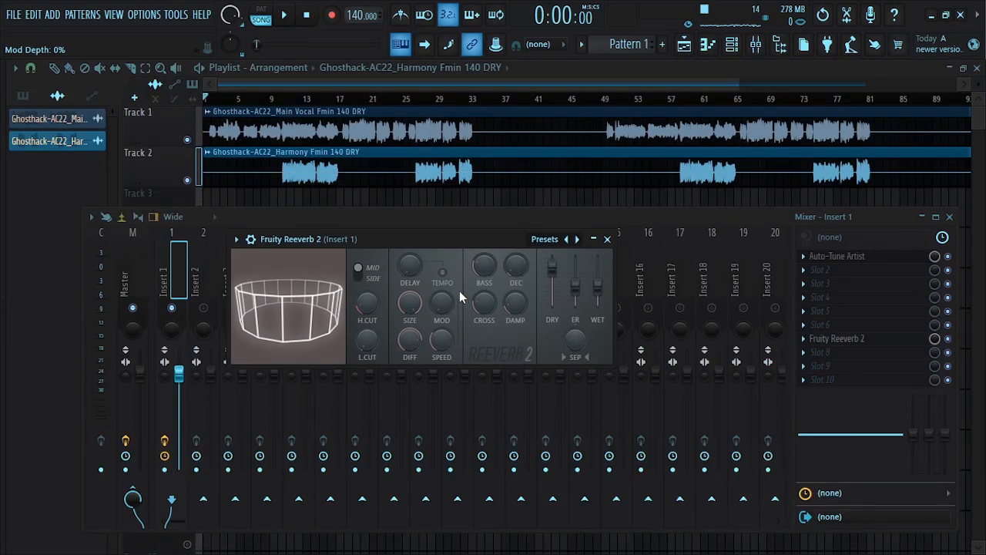
# Raise the reverb's delay knob slightly and toggle the plugin window's Detached option
pyautogui.moveTo(409, 271); pyautogui.dragTo(409, 256)
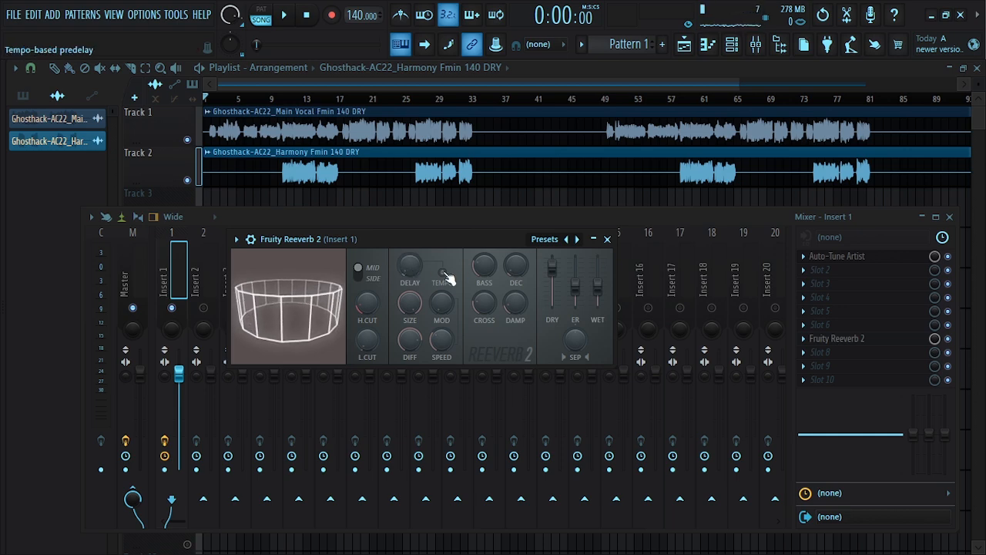
pyautogui.moveTo(409, 266)
pyautogui.mouseDown()
pyautogui.moveTo(409, 256)
pyautogui.moveTo(409, 265)
pyautogui.mouseUp()
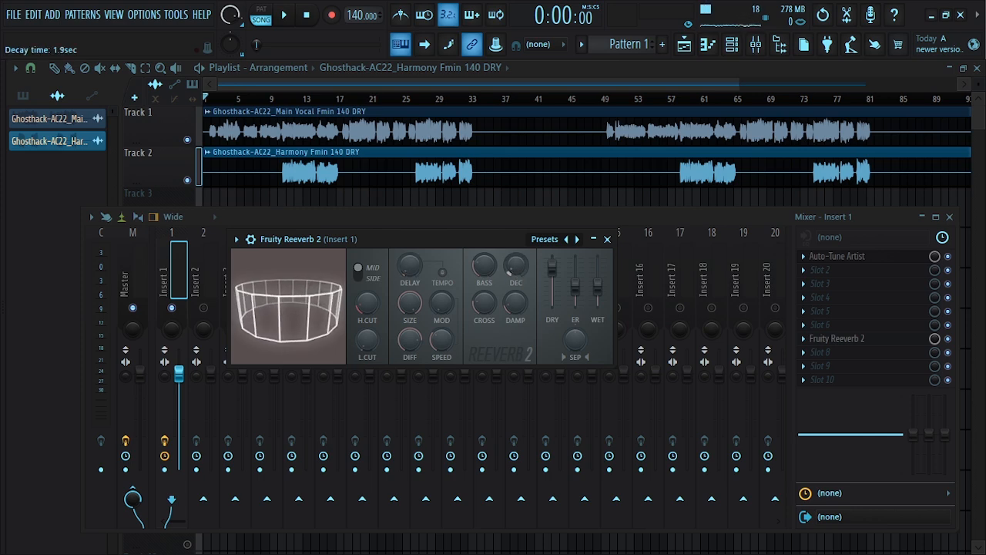
pyautogui.click(355, 249)
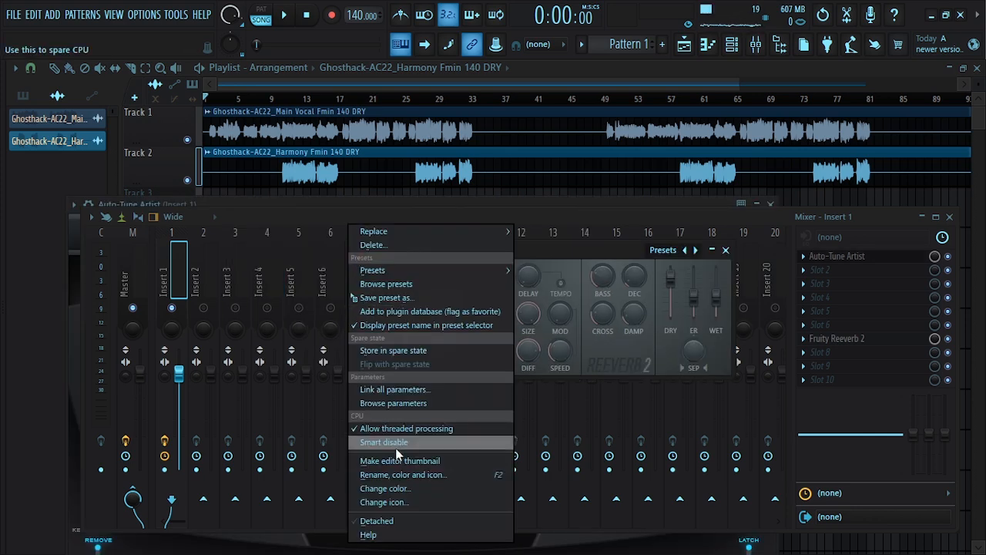
pyautogui.click(377, 521)
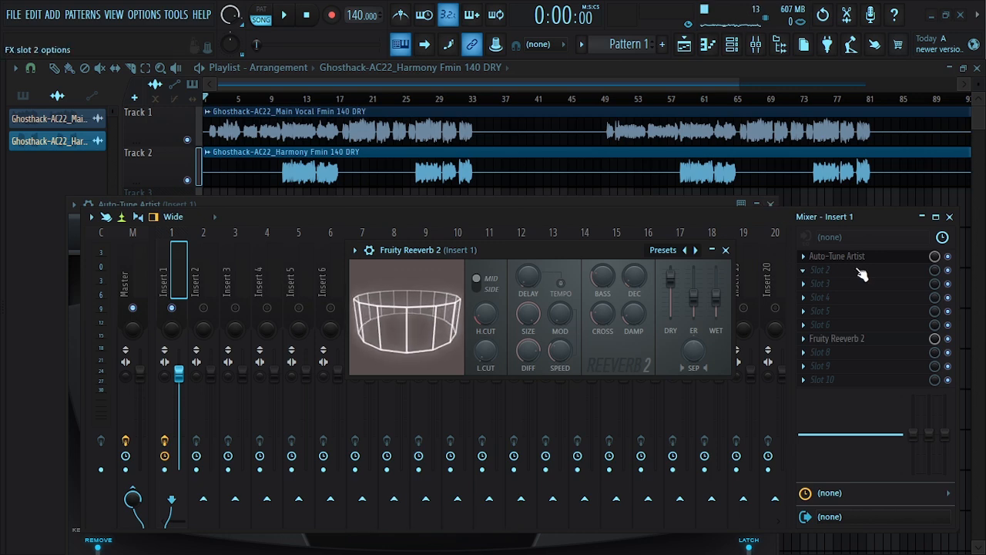
# Set the Auto-Tune window to Detached and open the Fruity Reeverb 2 window alongside it
pyautogui.click(74, 204)
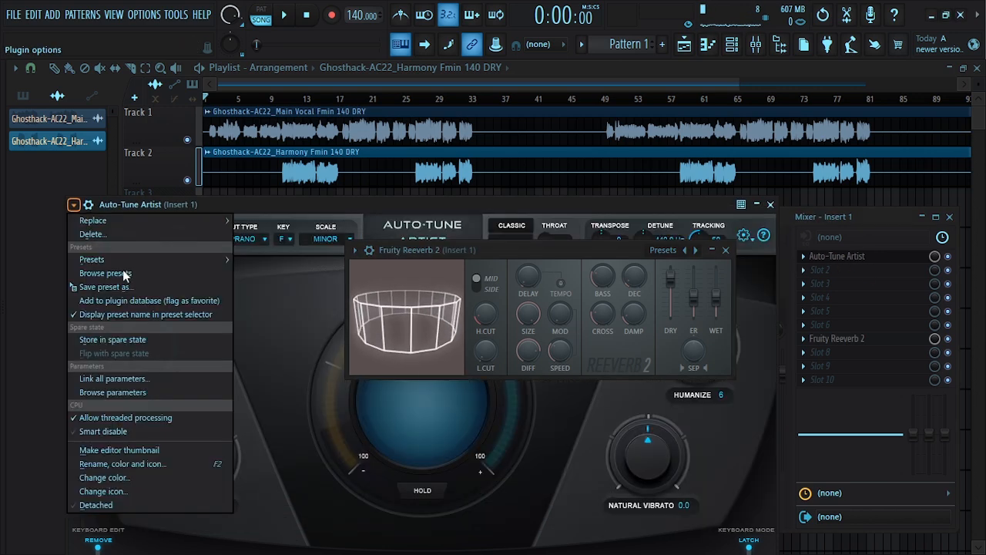
pyautogui.click(140, 505)
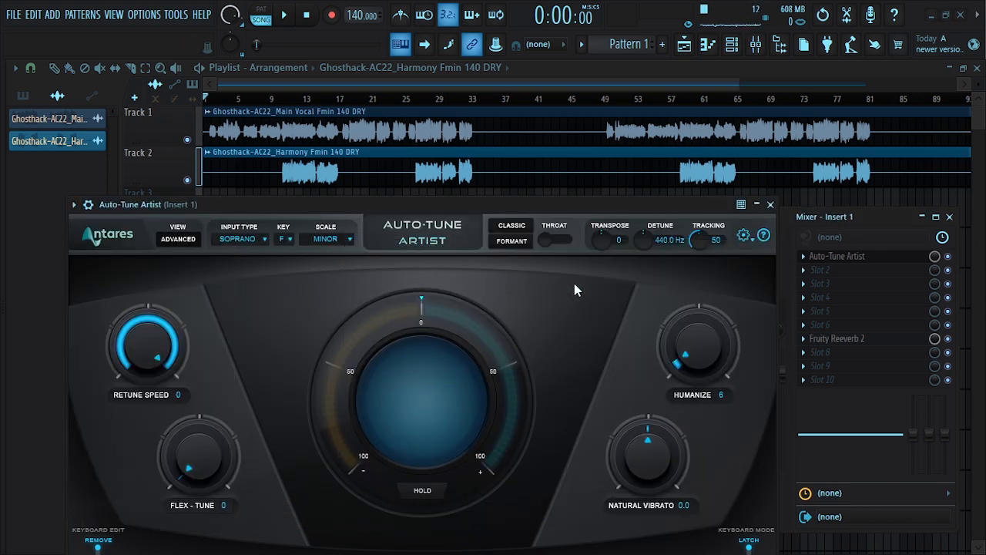
pyautogui.click(842, 344)
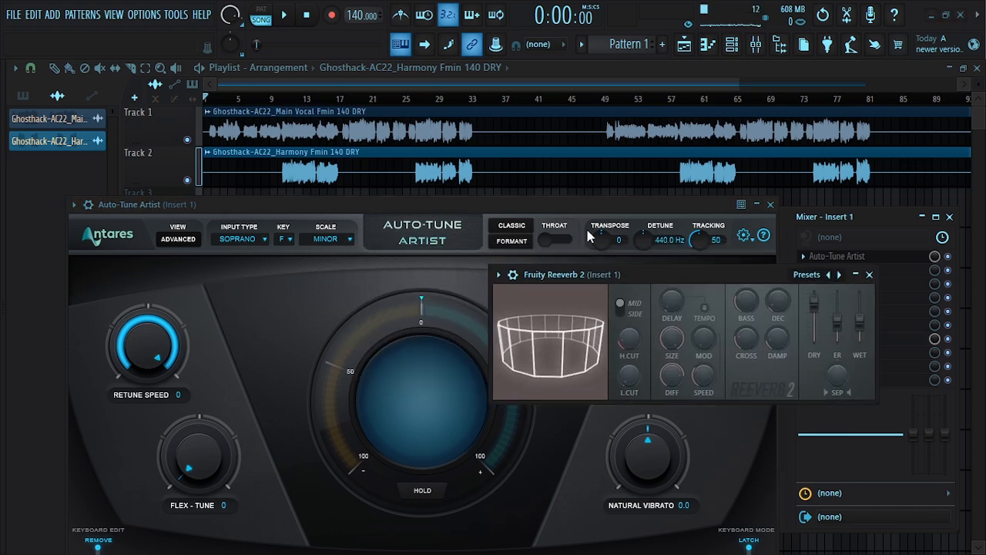
pyautogui.moveTo(538, 203); pyautogui.dragTo(505, 146)
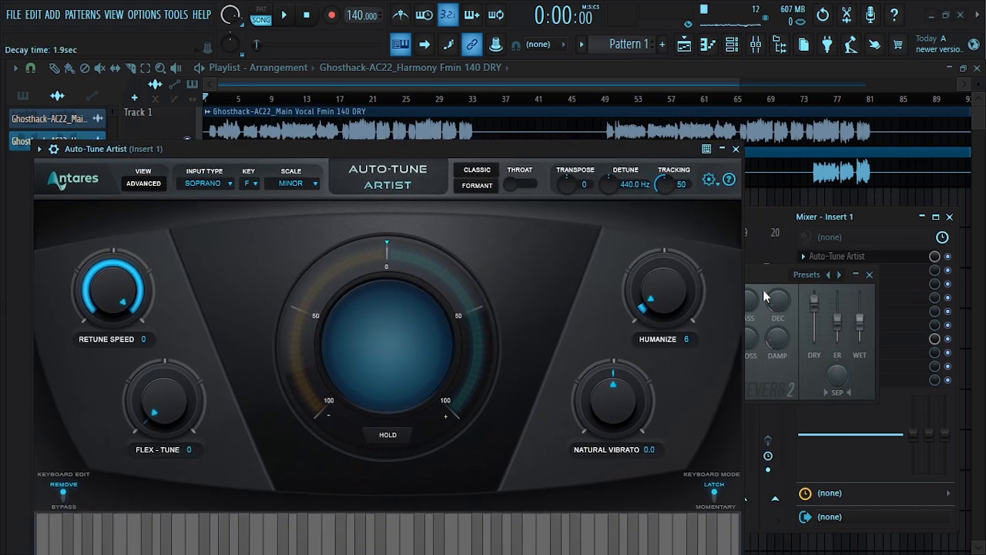
pyautogui.moveTo(761, 279); pyautogui.dragTo(796, 339)
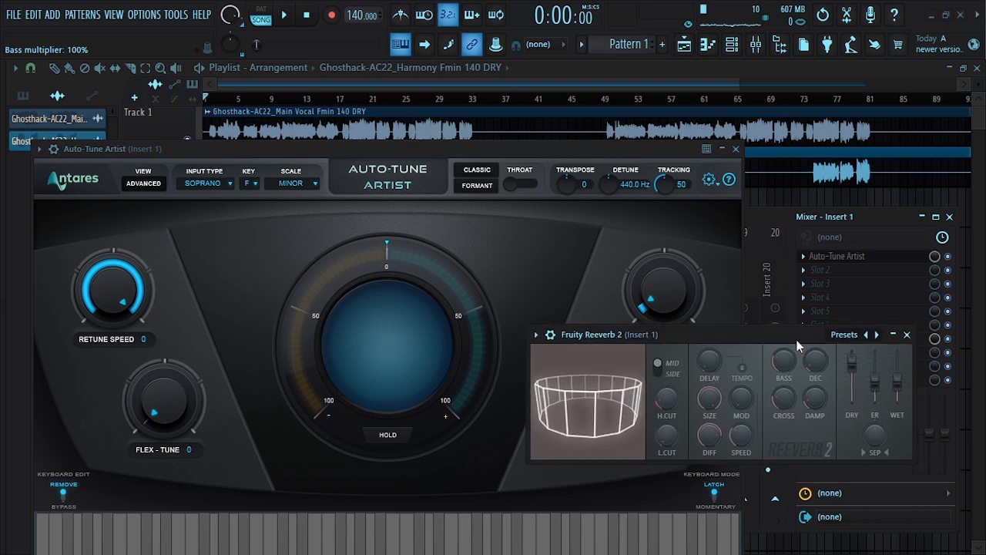
pyautogui.moveTo(434, 148); pyautogui.dragTo(444, 159)
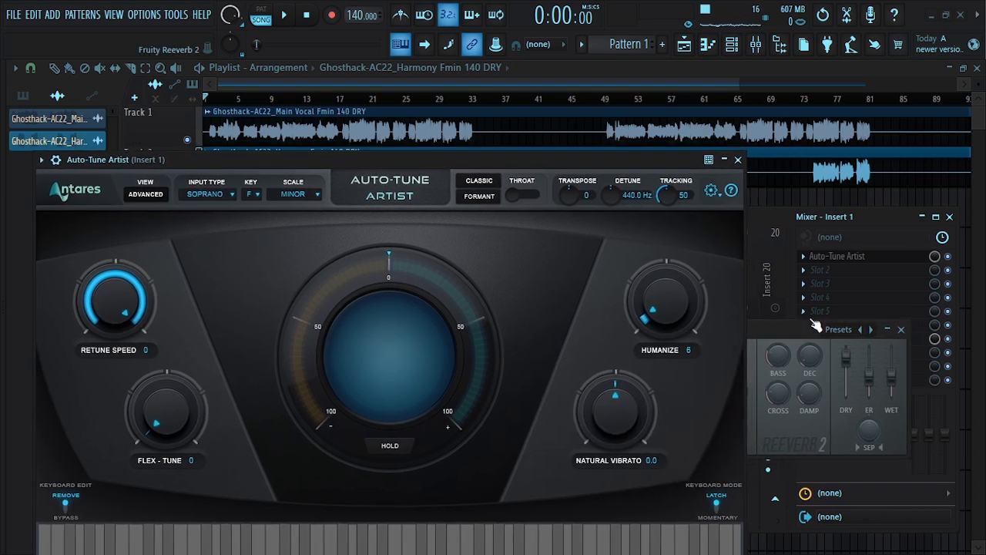
pyautogui.moveTo(815, 324); pyautogui.dragTo(810, 396)
# Play the vocal while raising the reverb wet level to 38% and the reverb slot's mix level to 57%
pyautogui.press('space')
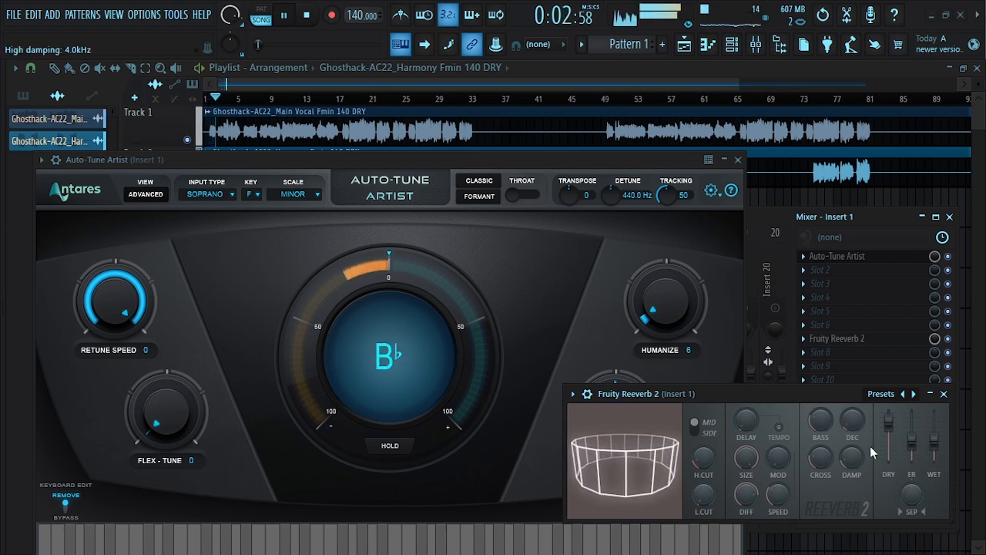
pyautogui.moveTo(934, 445); pyautogui.dragTo(935, 450)
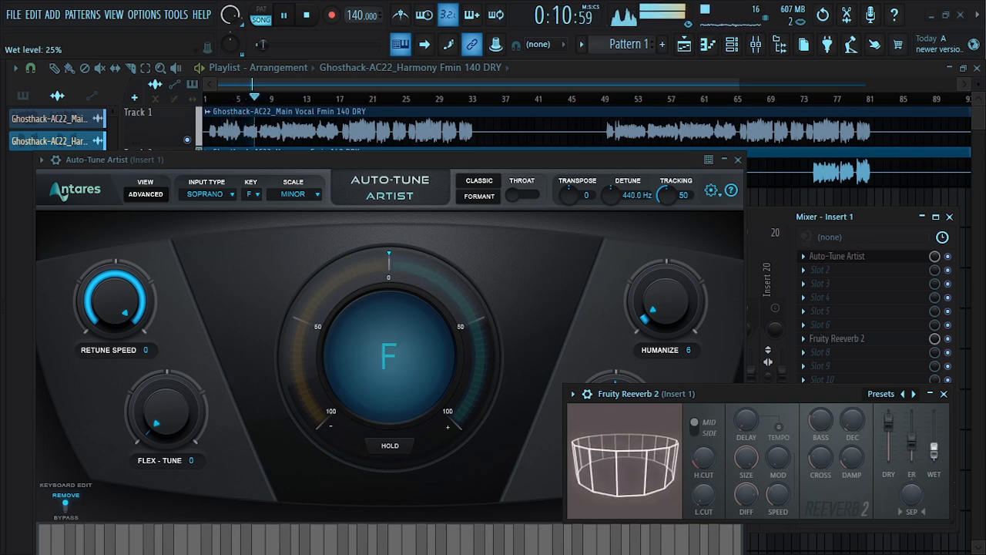
pyautogui.moveTo(740, 401); pyautogui.dragTo(466, 393)
pyautogui.scroll(2, 659, 451)
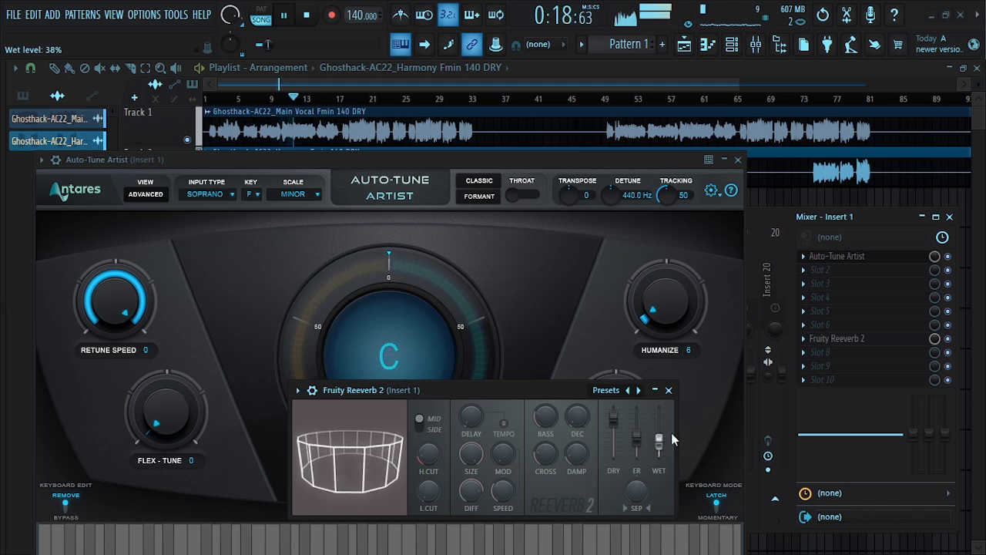
pyautogui.moveTo(935, 340); pyautogui.dragTo(934, 372)
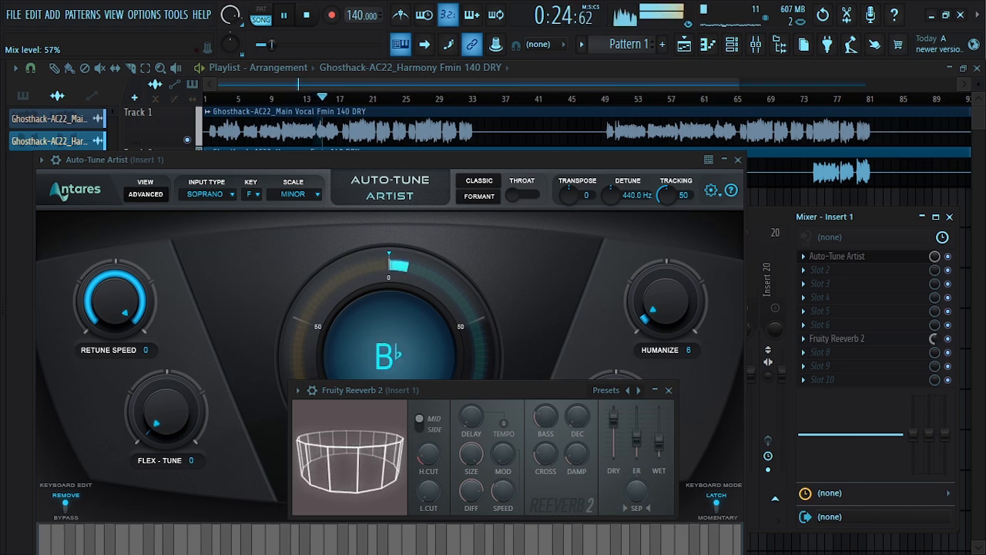
pyautogui.press('space')
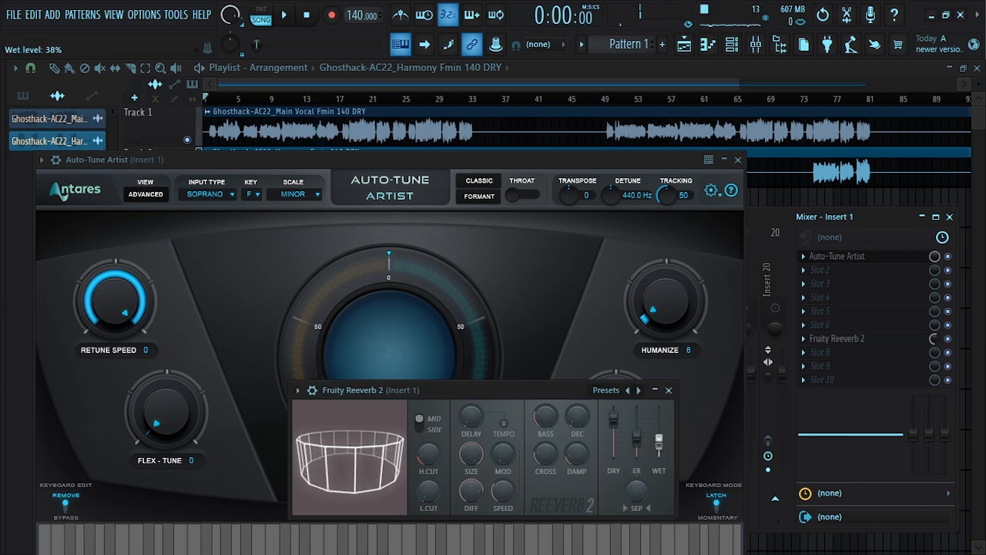
# Raise the reverb wet level to 62% and play back the vocal to listen
pyautogui.moveTo(670, 450); pyautogui.dragTo(655, 421)
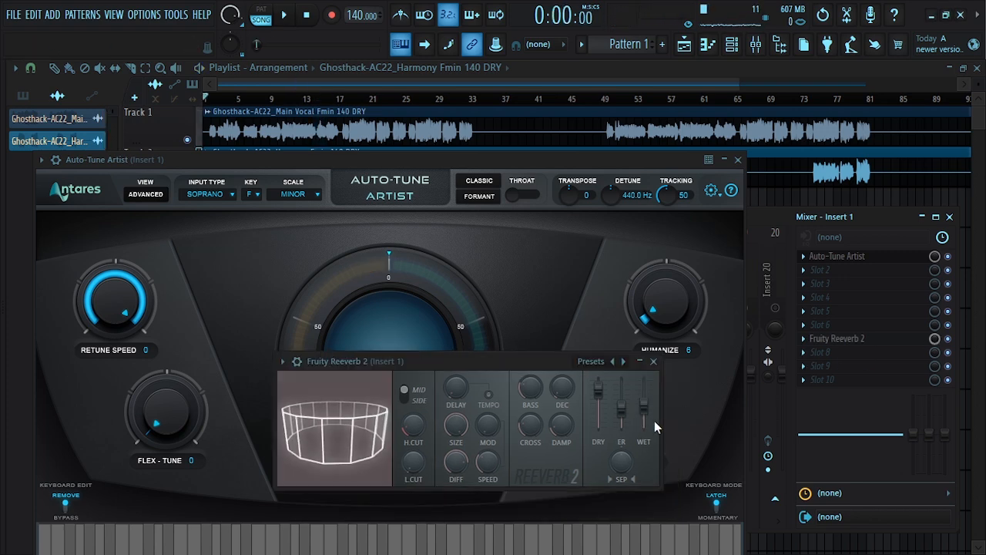
pyautogui.moveTo(523, 358); pyautogui.dragTo(472, 346)
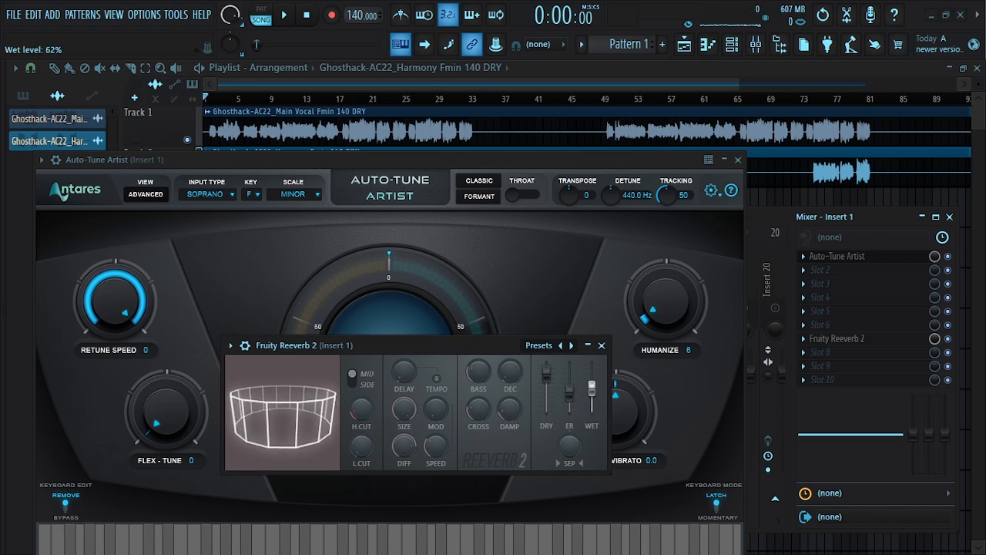
pyautogui.moveTo(470, 347); pyautogui.dragTo(475, 310)
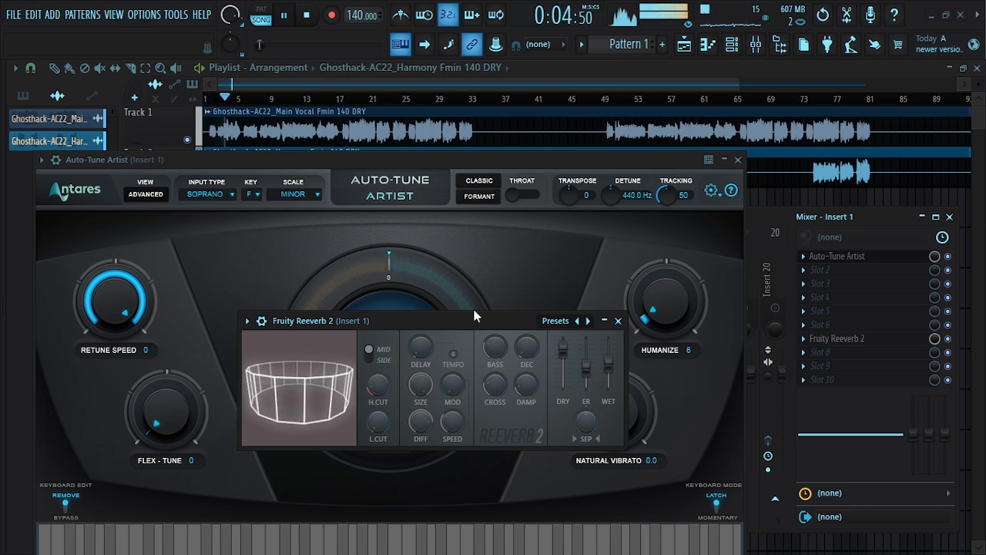
pyautogui.press('space')
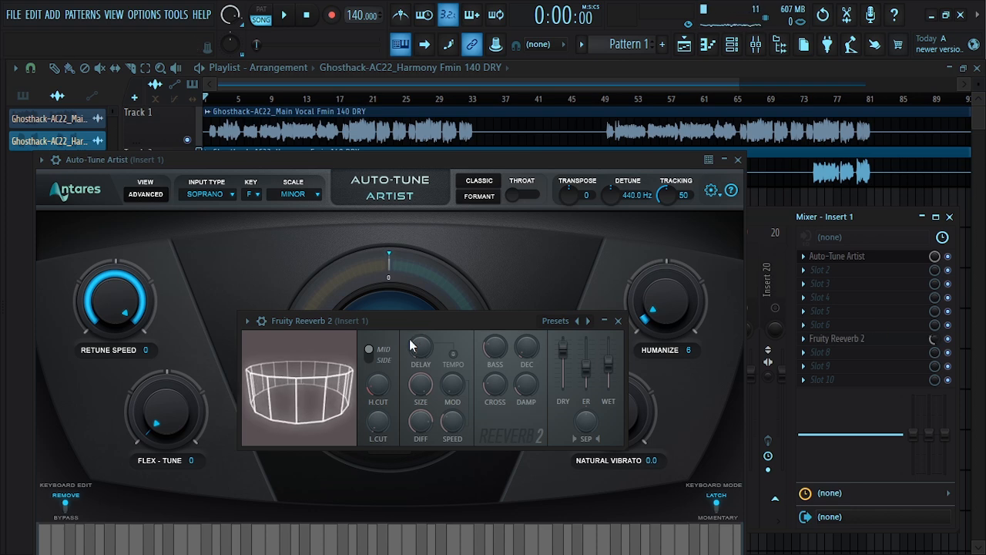
pyautogui.press('space')
# Close the Fruity Reeverb 2 and Auto-Tune Artist windows and stop playback
pyautogui.moveTo(401, 322); pyautogui.dragTo(646, 334)
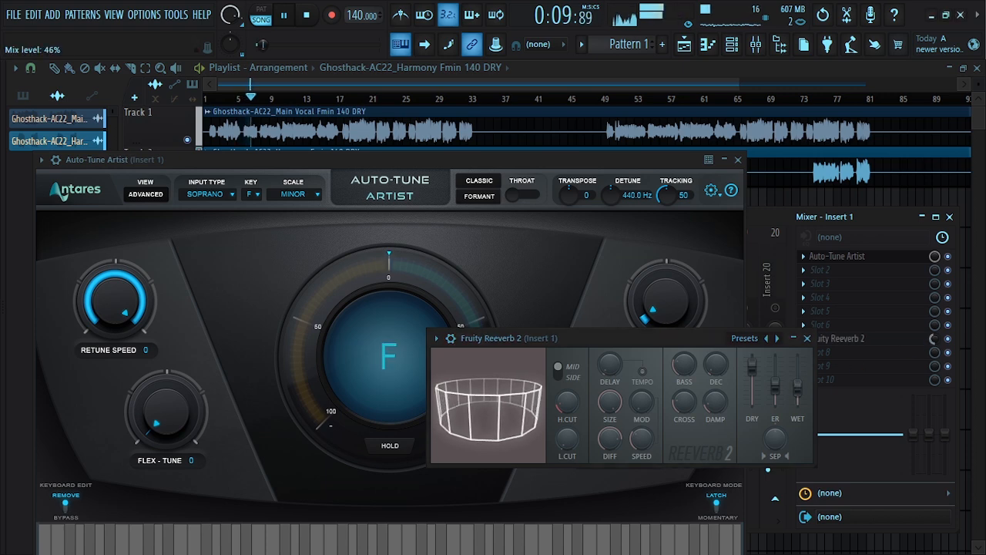
pyautogui.moveTo(564, 338); pyautogui.dragTo(601, 319)
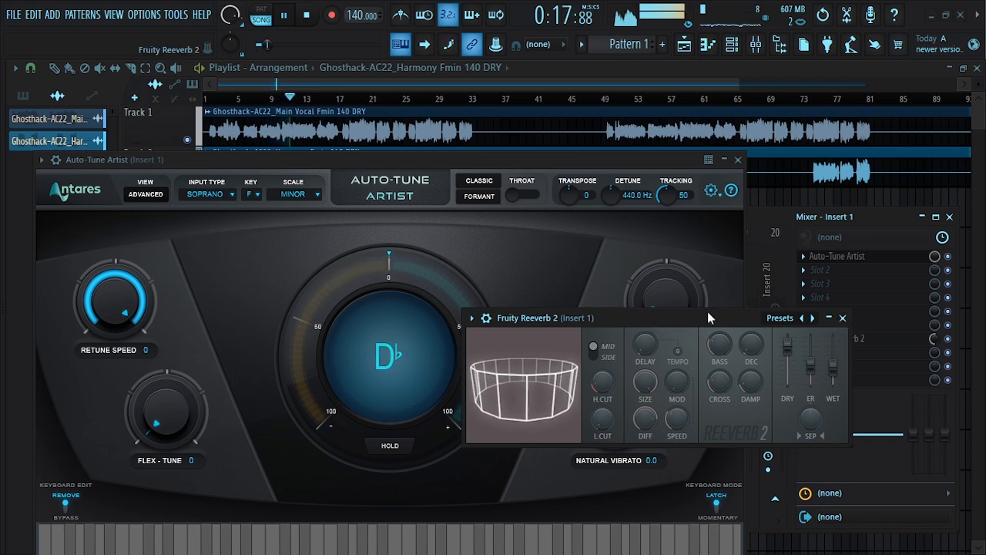
pyautogui.click(843, 319)
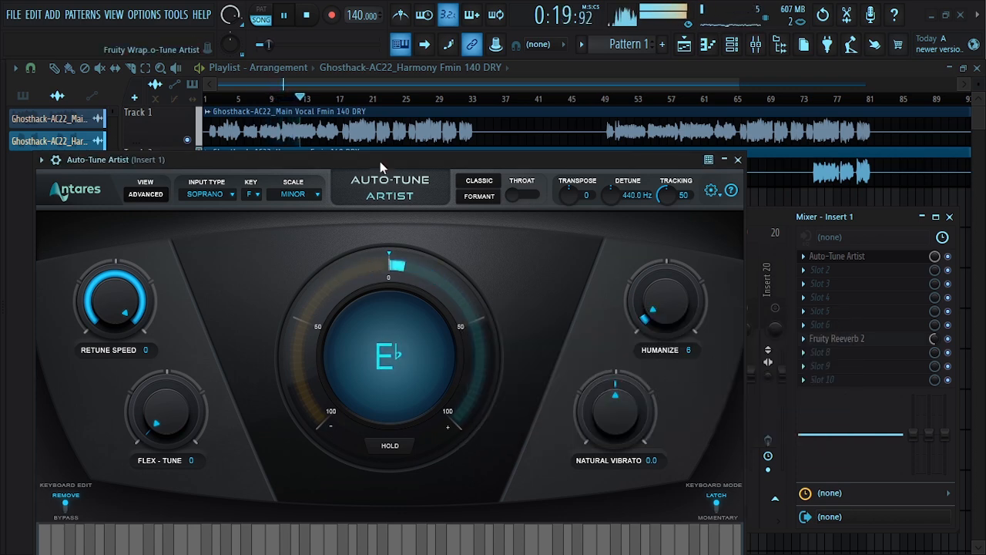
pyautogui.moveTo(380, 161); pyautogui.dragTo(424, 164)
pyautogui.press('space')
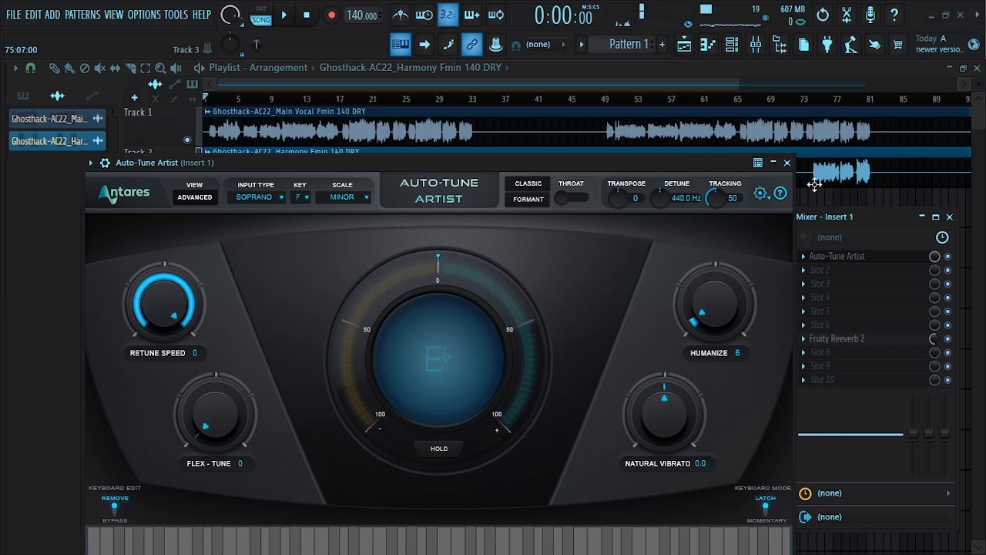
pyautogui.click(787, 163)
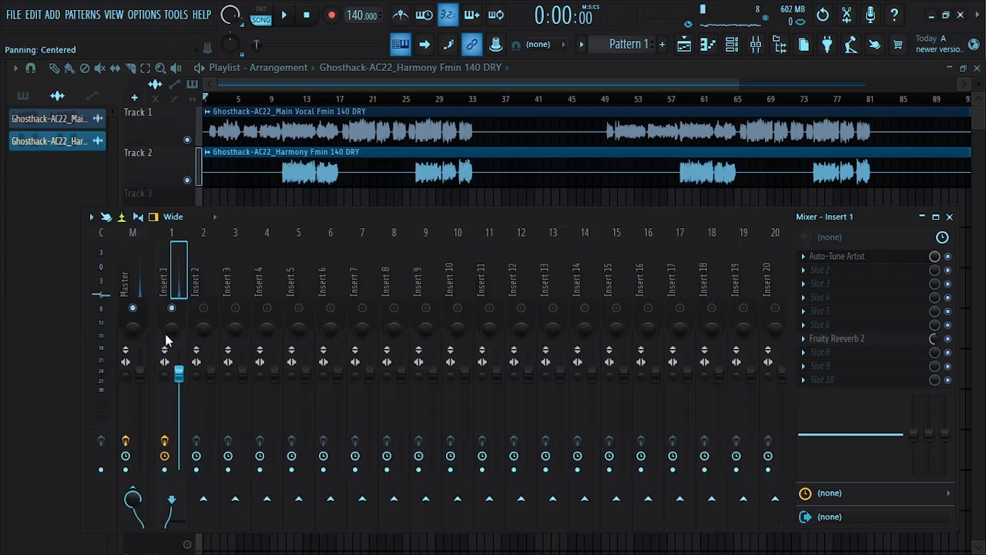
# Load Auto-Tune Artist into the first effect slot of Insert 2
pyautogui.click(204, 285)
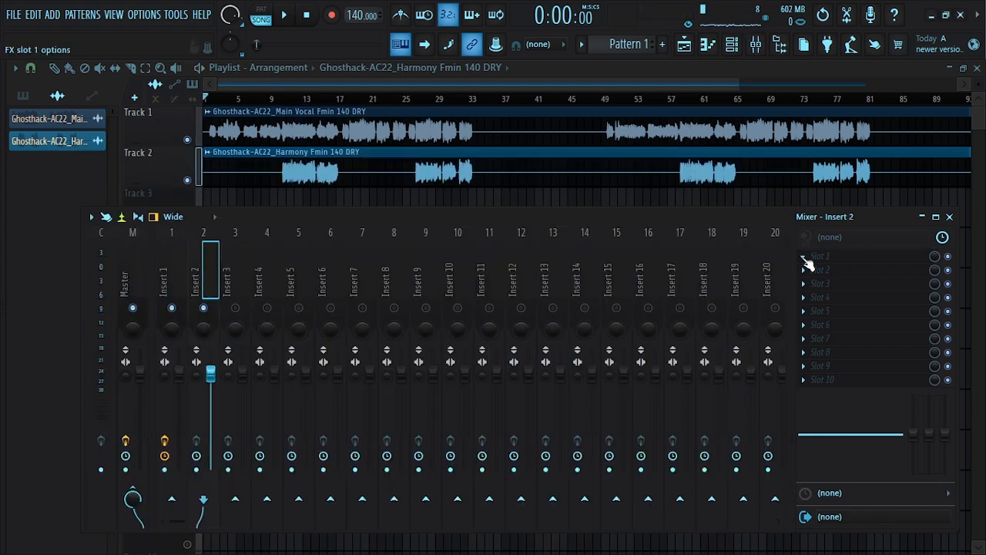
pyautogui.click(802, 257)
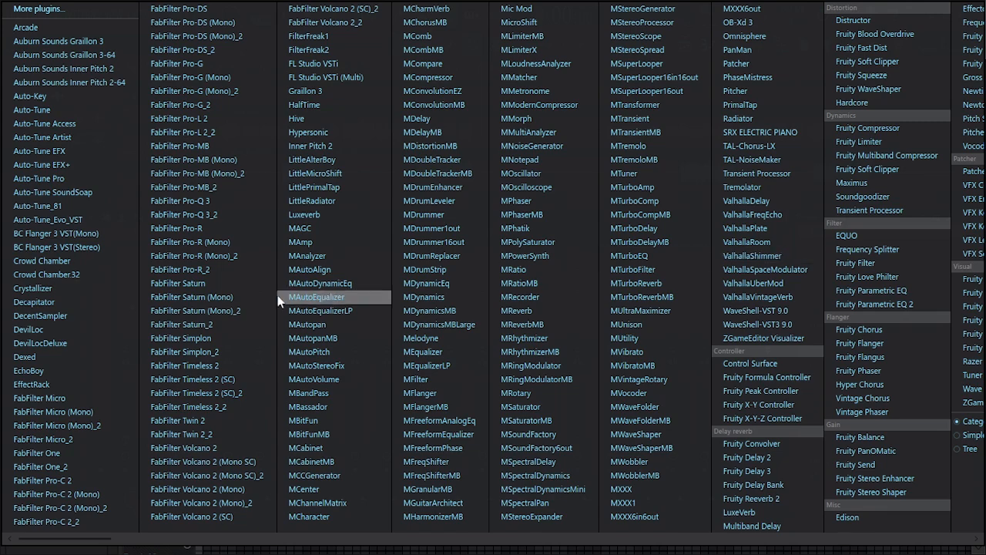
pyautogui.click(65, 135)
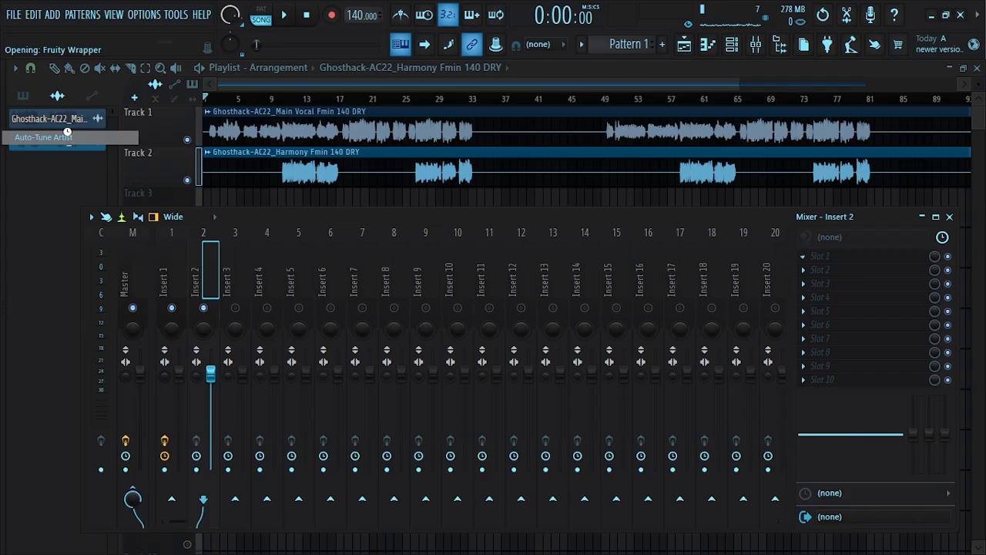
# Set Insert 2's Auto-Tune to key F, scale Minor and retune speed 0, then close it
pyautogui.click(410, 199)
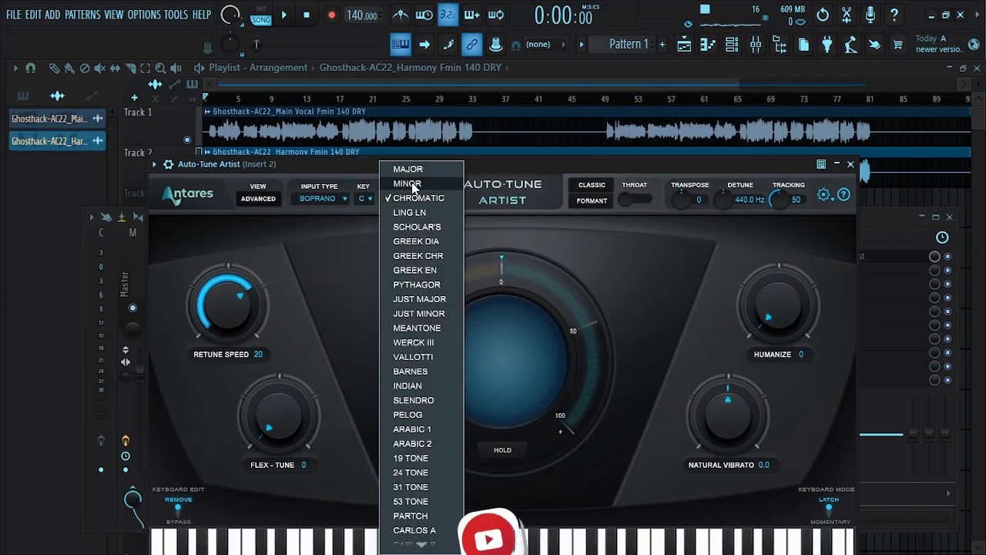
pyautogui.click(408, 181)
pyautogui.click(364, 198)
pyautogui.click(373, 288)
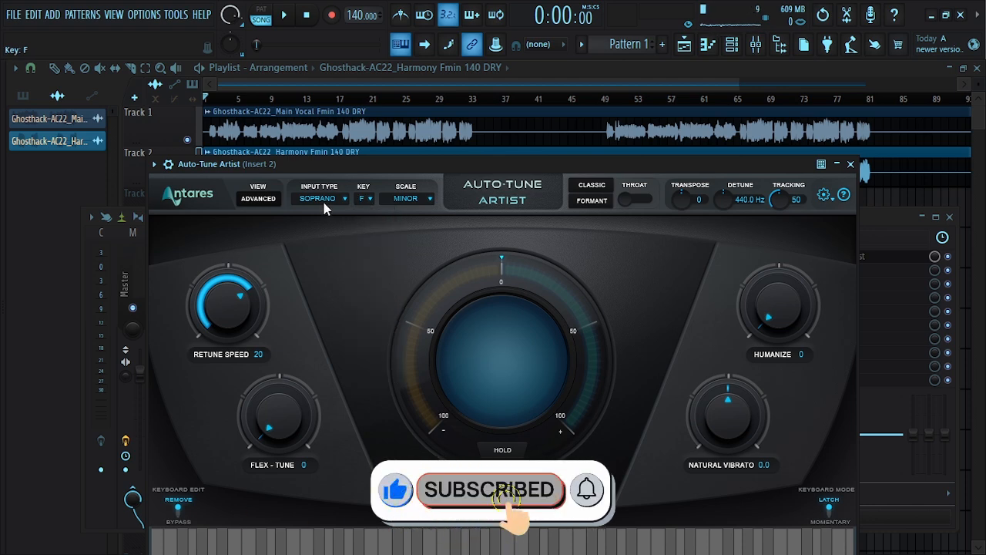
pyautogui.moveTo(240, 307); pyautogui.dragTo(224, 227)
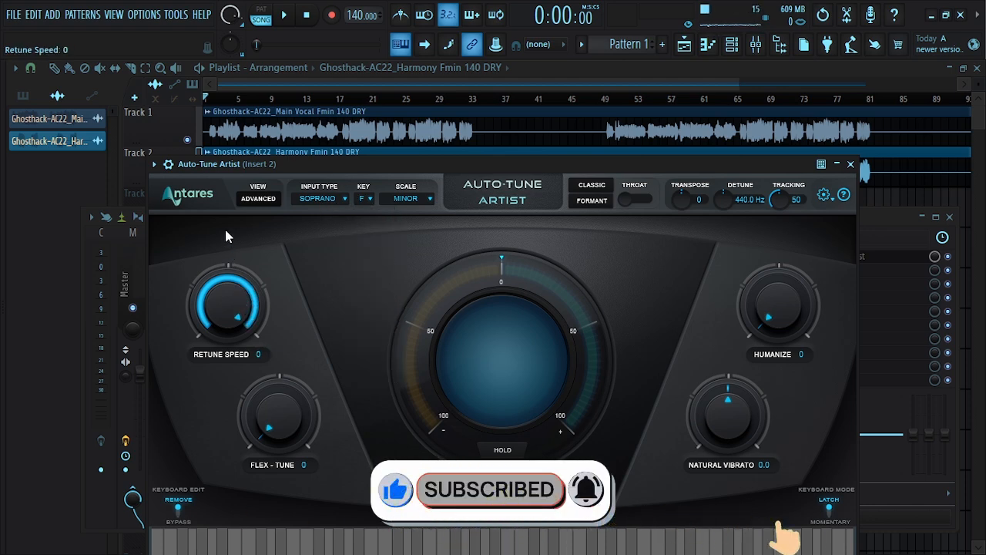
pyautogui.click(852, 165)
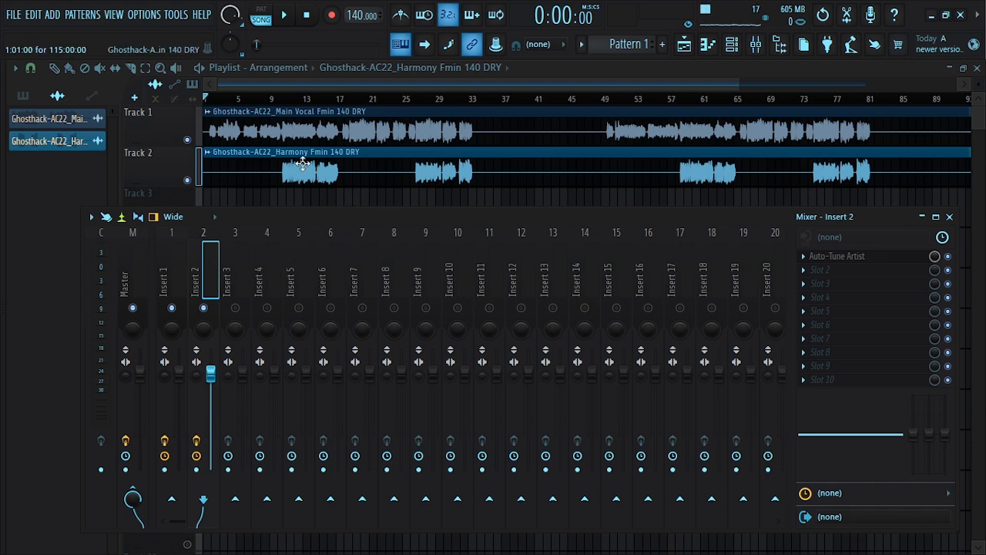
# Load Fruity Reeverb 2 into the fifth effect slot of Insert 2 while the song plays
pyautogui.press('space')
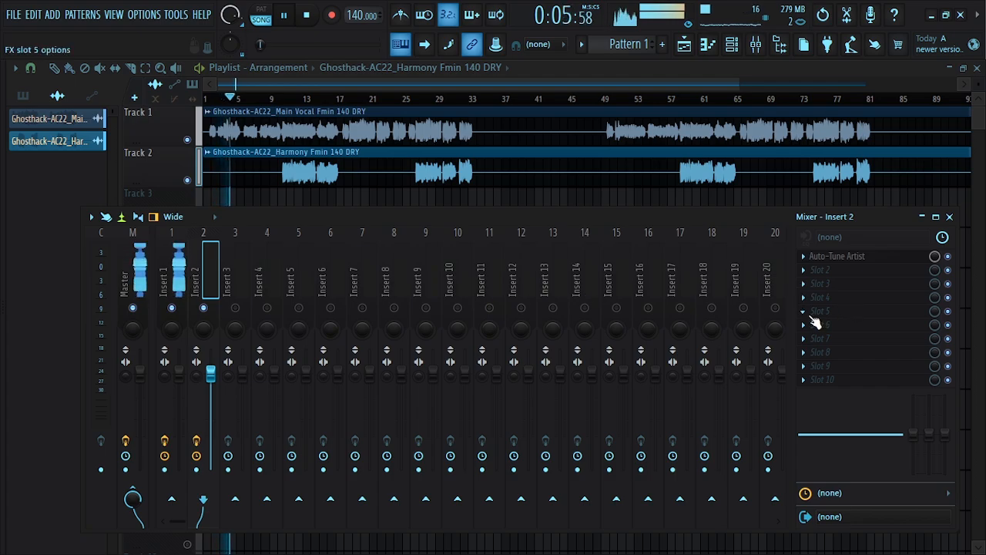
pyautogui.click(814, 318)
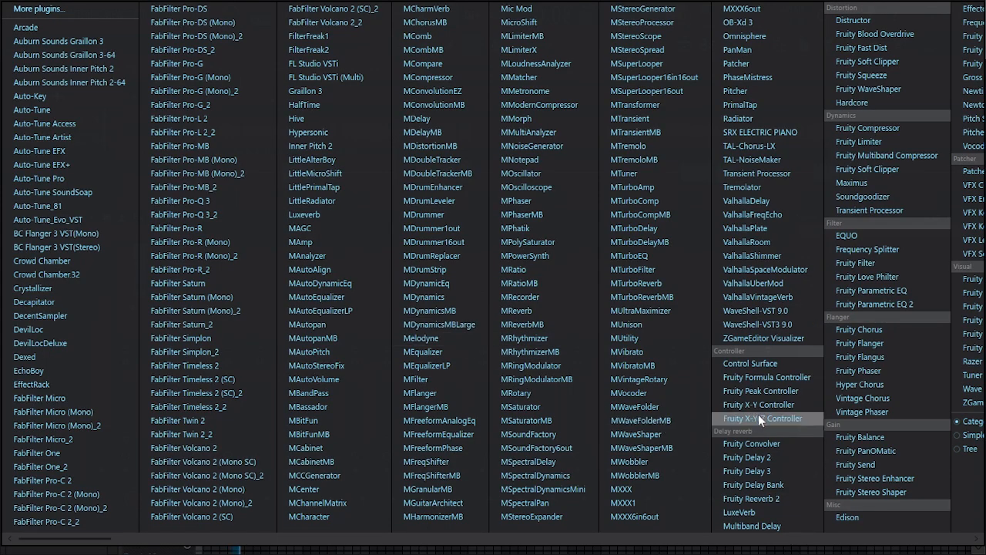
pyautogui.click(767, 497)
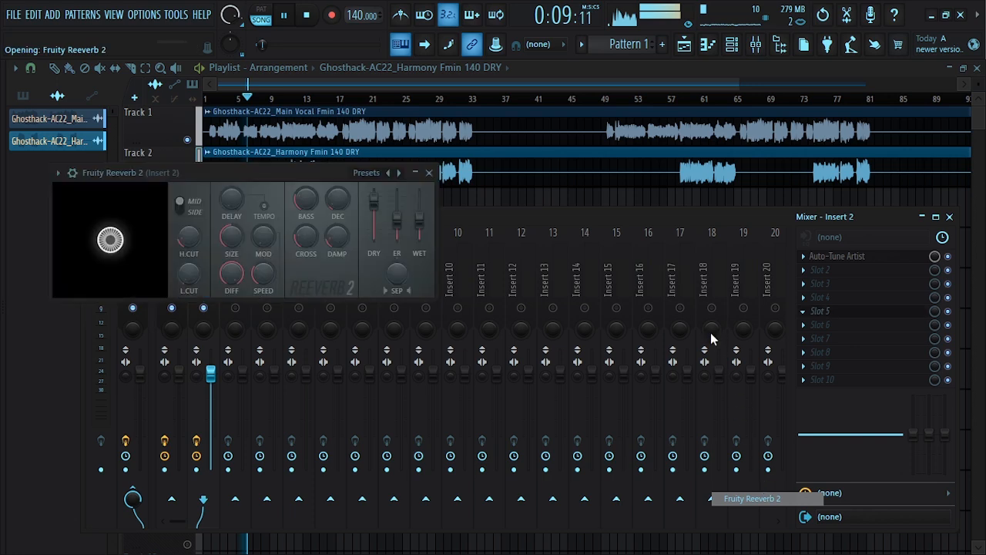
pyautogui.moveTo(309, 173); pyautogui.dragTo(455, 220)
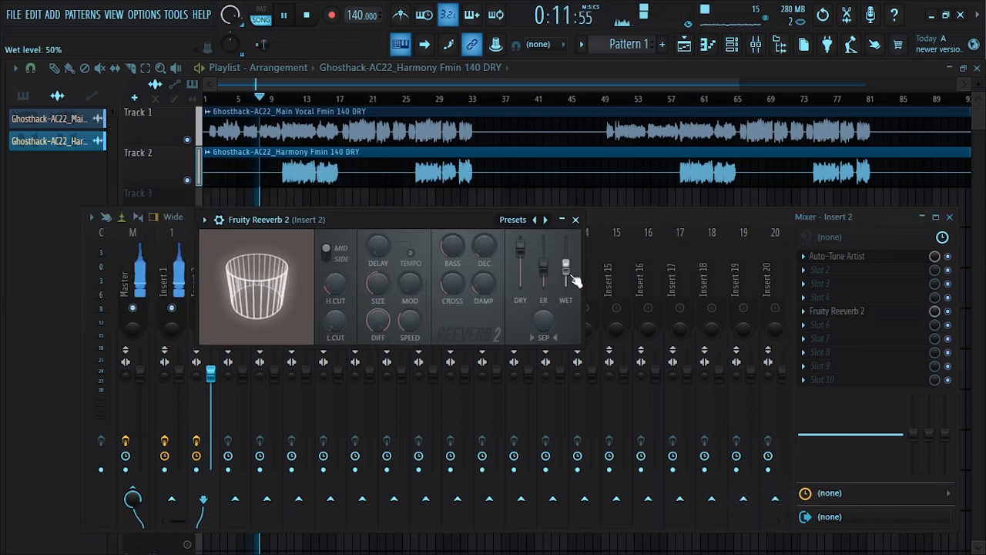
# Increase the reverb size and lower the reverb slot's mix level to 27%, then close the reverb window
pyautogui.moveTo(378, 285); pyautogui.dragTo(379, 201)
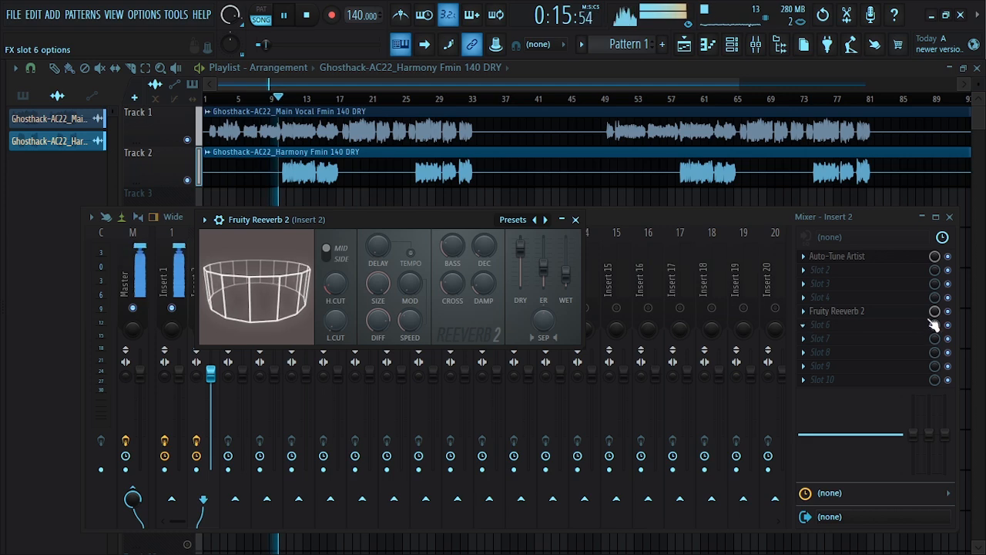
pyautogui.moveTo(938, 316); pyautogui.dragTo(938, 368)
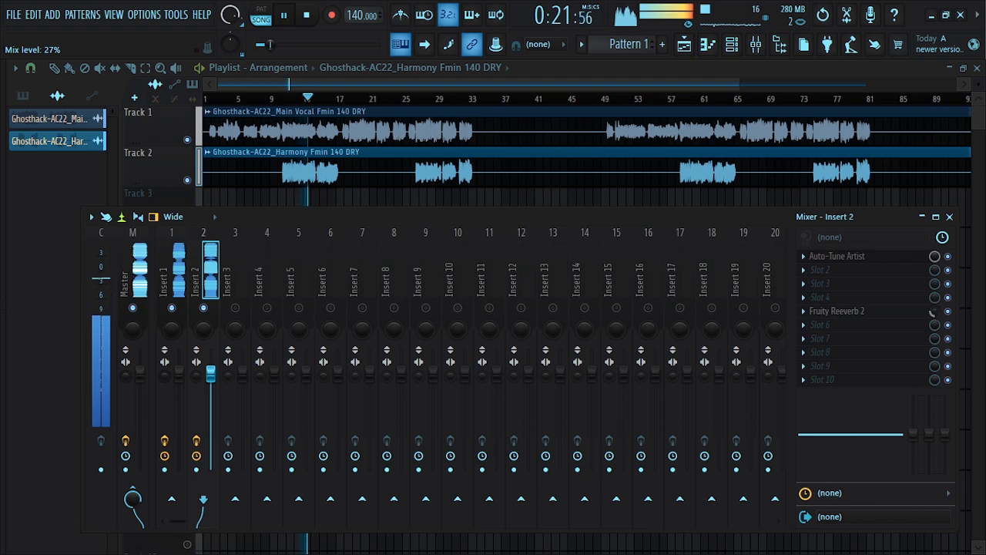
pyautogui.click(881, 317)
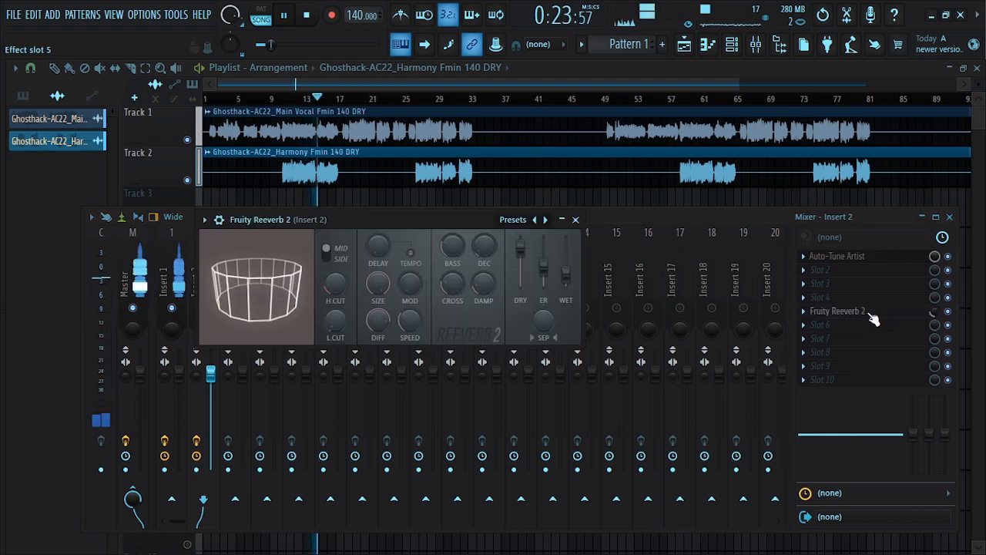
pyautogui.click(576, 220)
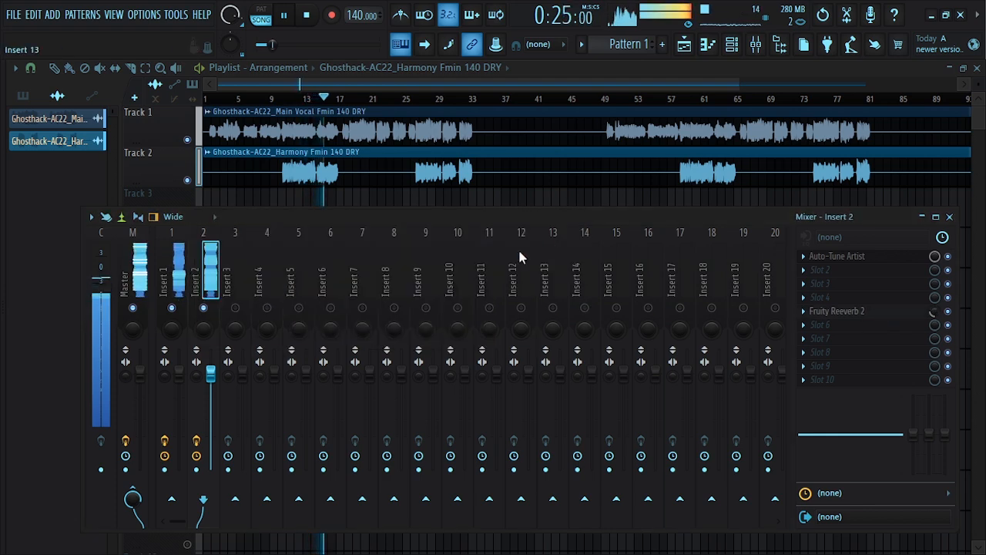
# Select Insert 1 and open its Auto-Tune Artist to review the key and scale settings, then close it
pyautogui.click(185, 281)
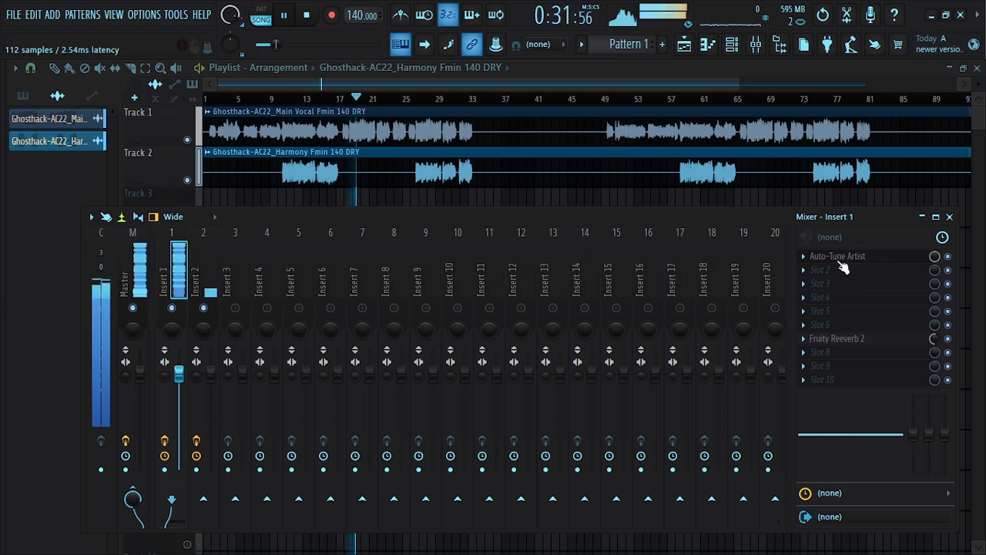
pyautogui.click(844, 260)
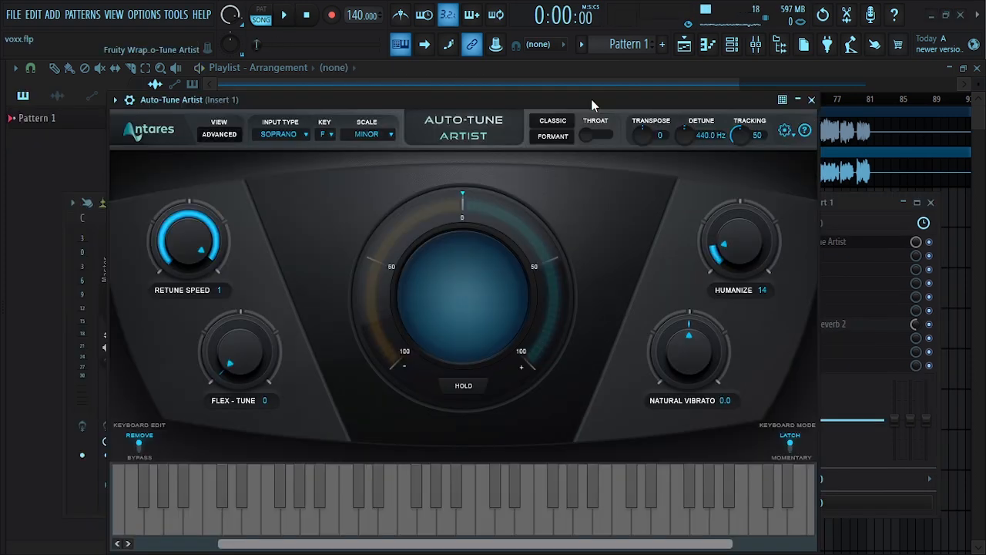
pyautogui.click(812, 100)
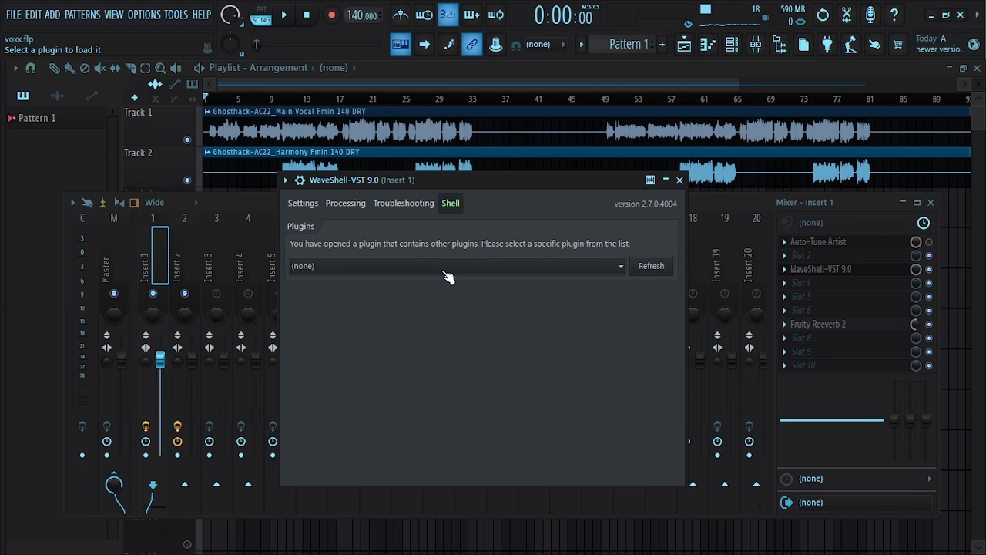
# Load WavesTune Stereo through WaveShell into the third effect slot of Insert 1 and detach its window
pyautogui.click(446, 273)
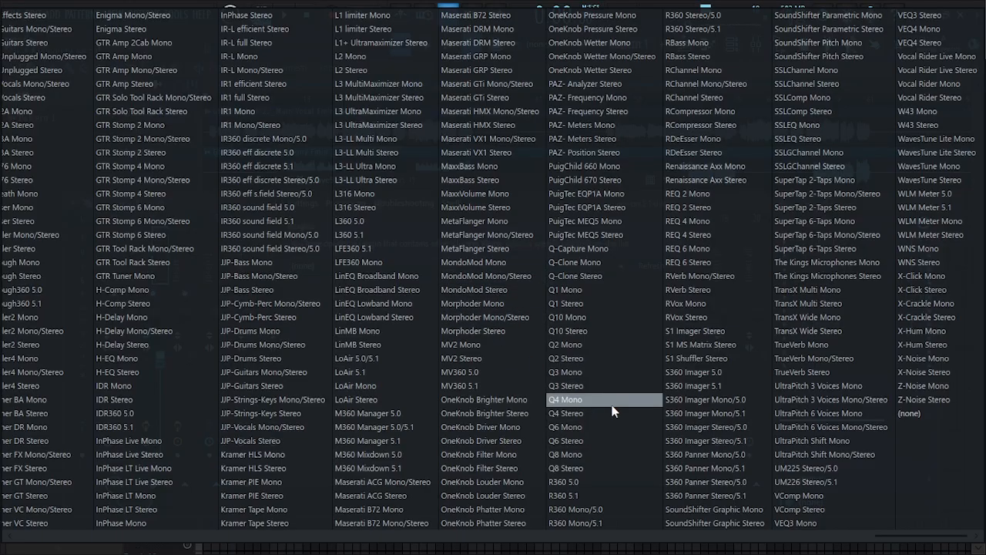
pyautogui.click(929, 179)
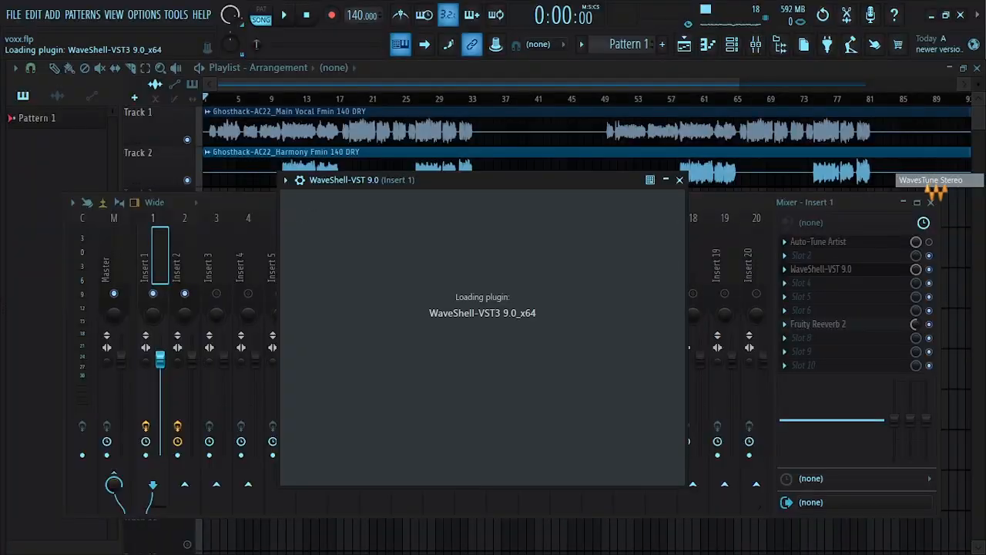
pyautogui.click(230, 125)
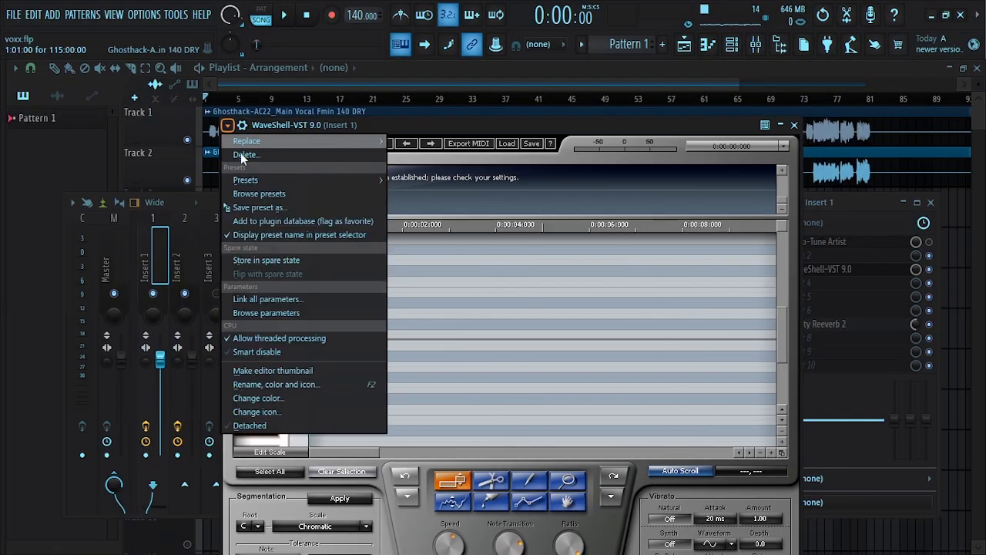
pyautogui.click(265, 427)
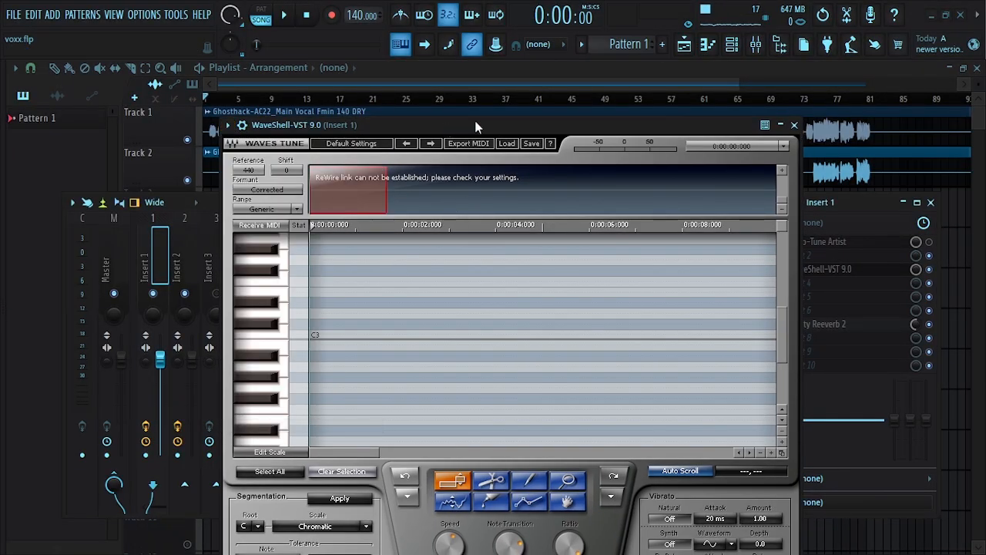
pyautogui.moveTo(443, 125); pyautogui.dragTo(434, 71)
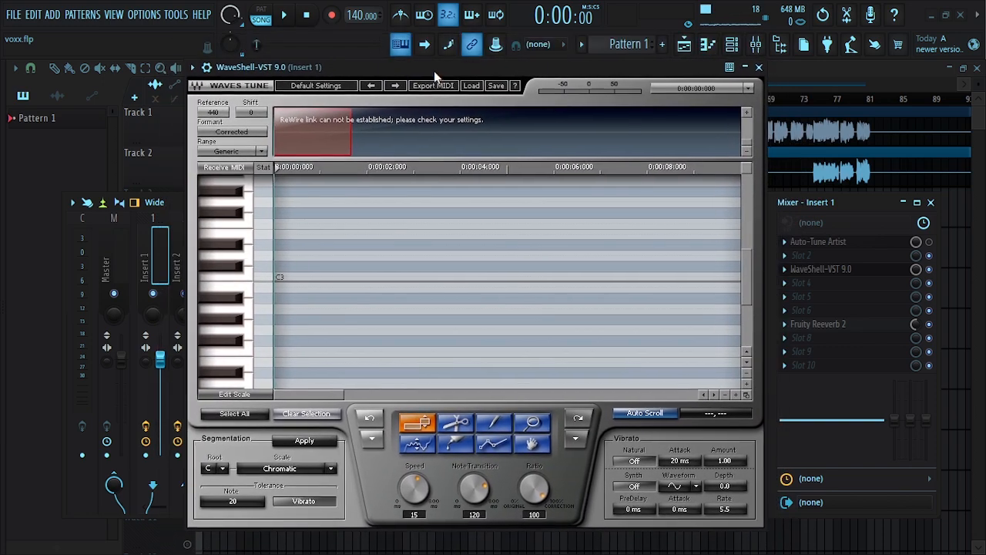
# Set Insert 1's WavesTune scale to Natural Minor and its root to F
pyautogui.click(278, 468)
pyautogui.click(328, 467)
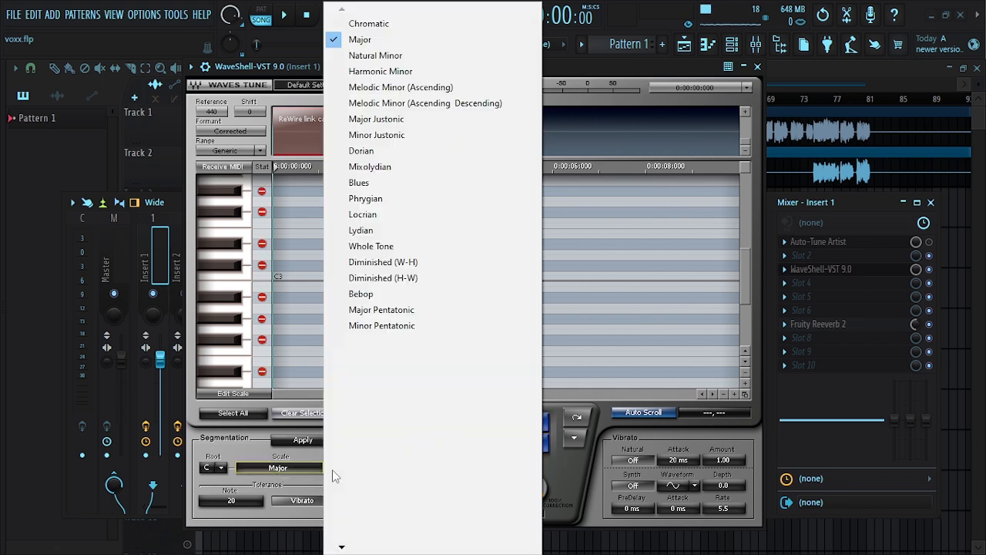
pyautogui.click(390, 59)
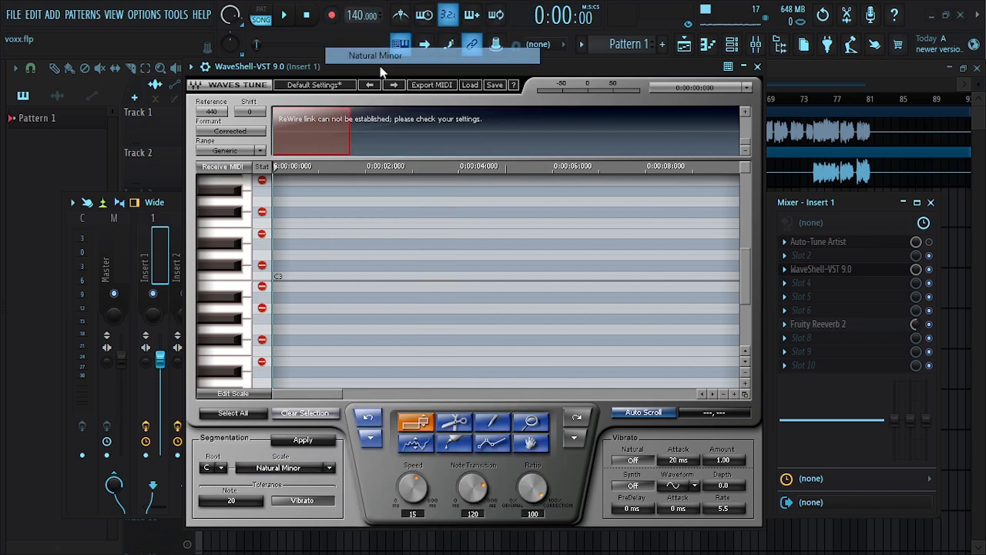
pyautogui.click(221, 469)
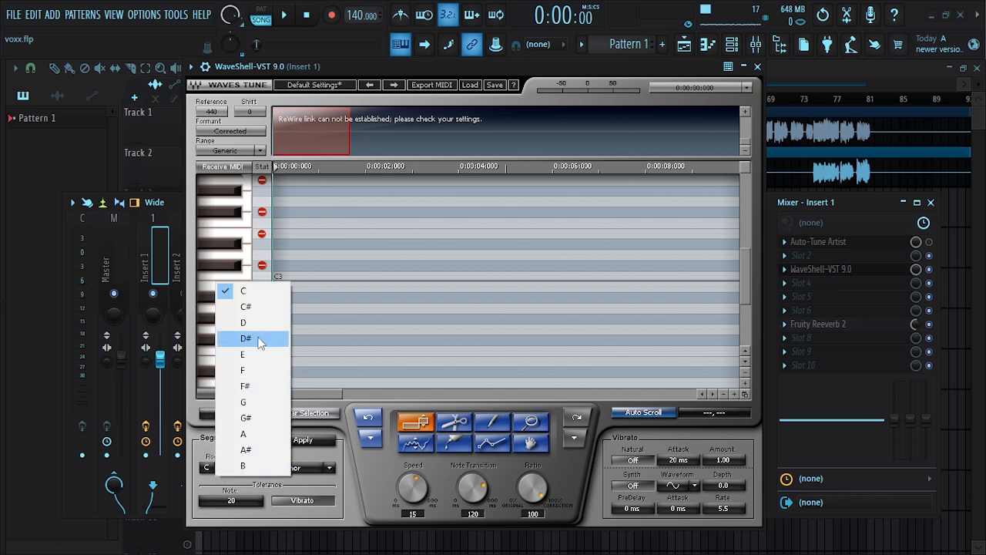
pyautogui.click(250, 371)
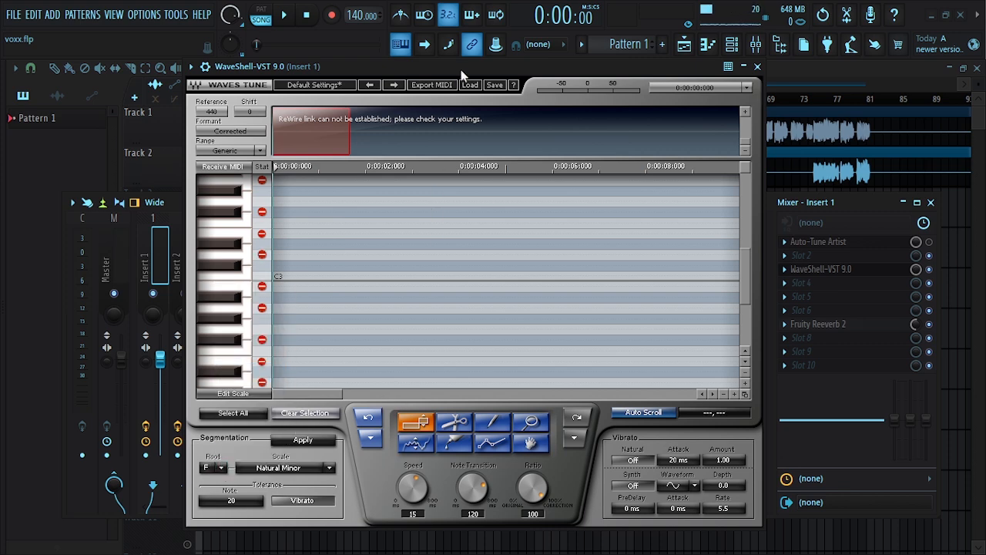
# Play the song to preview the WavesTune pitch correction on the main vocal, then stop it
pyautogui.moveTo(458, 68); pyautogui.dragTo(460, 70)
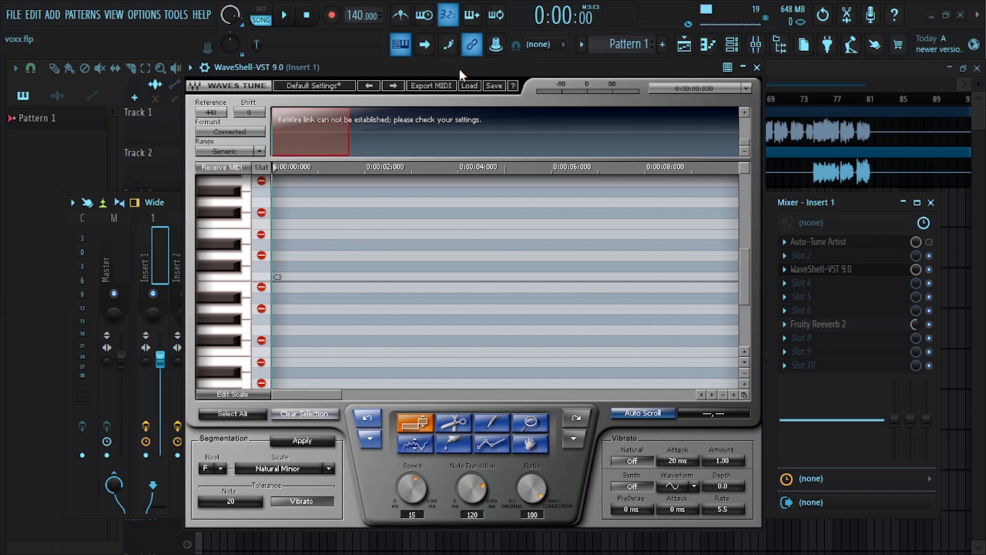
pyautogui.press('space')
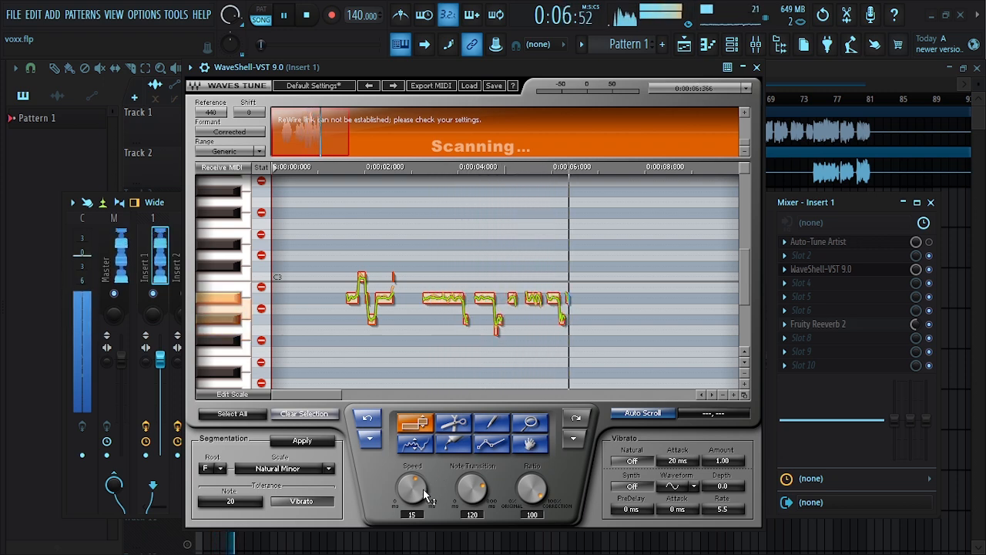
pyautogui.press('space')
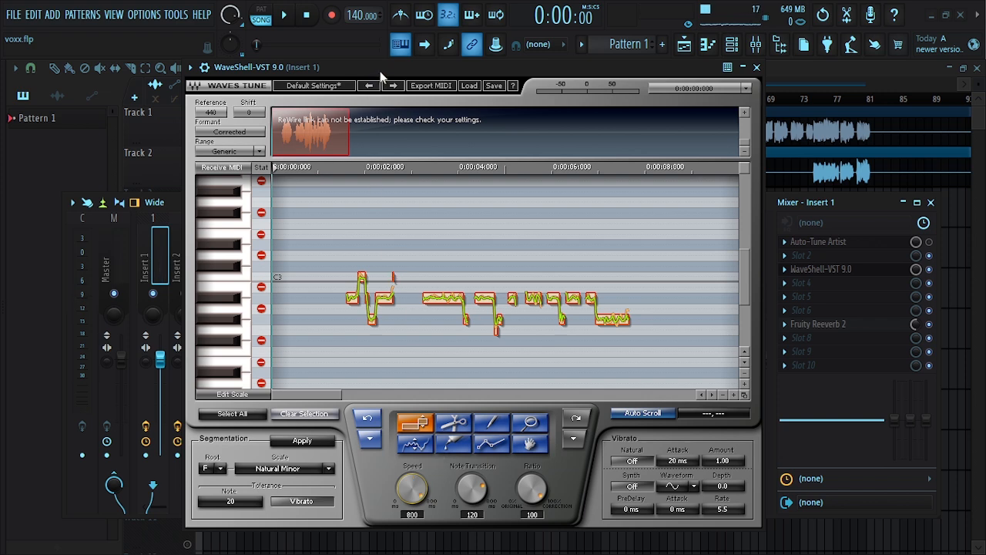
# Set Insert 2's WavesTune scale to Natural Minor and root to F, then close its window
pyautogui.press('space')
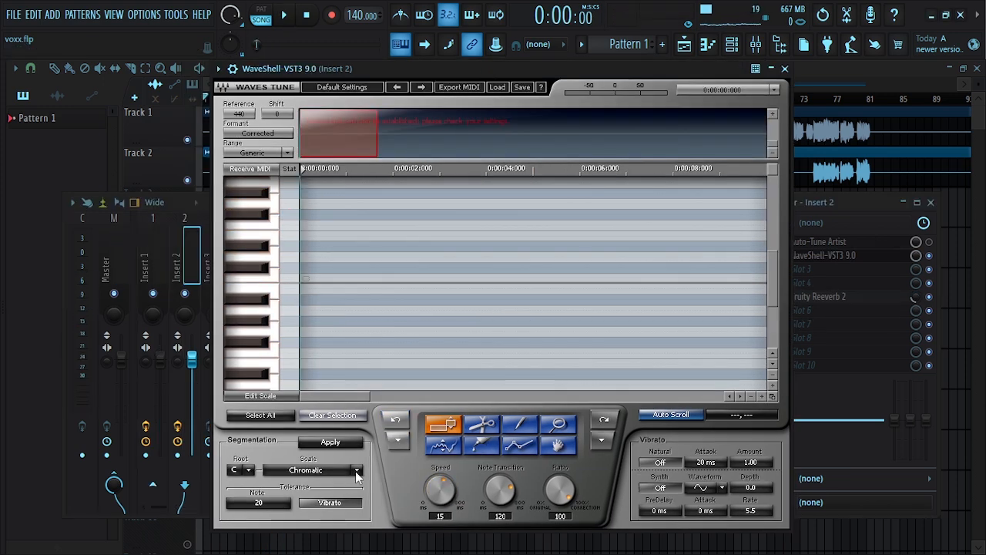
pyautogui.click(356, 472)
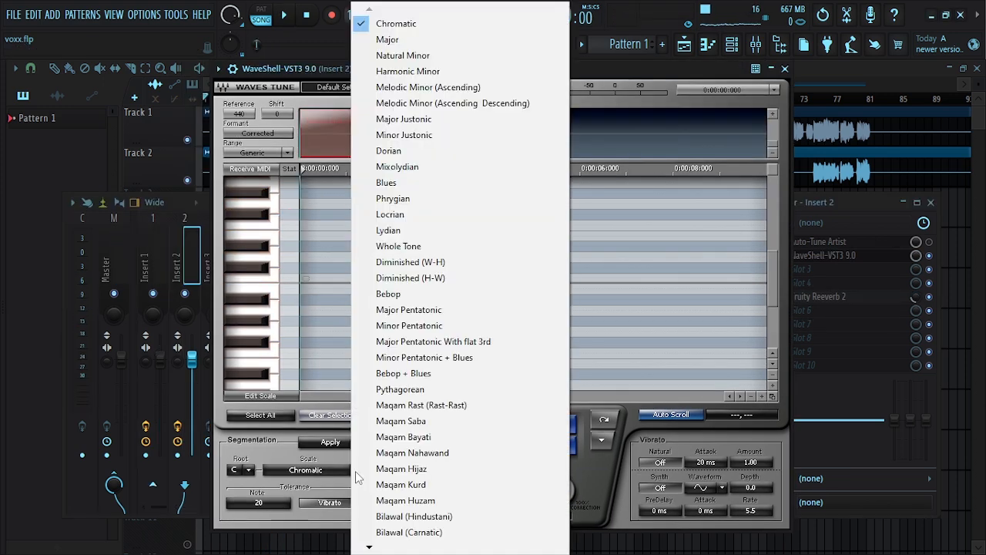
pyautogui.click(405, 55)
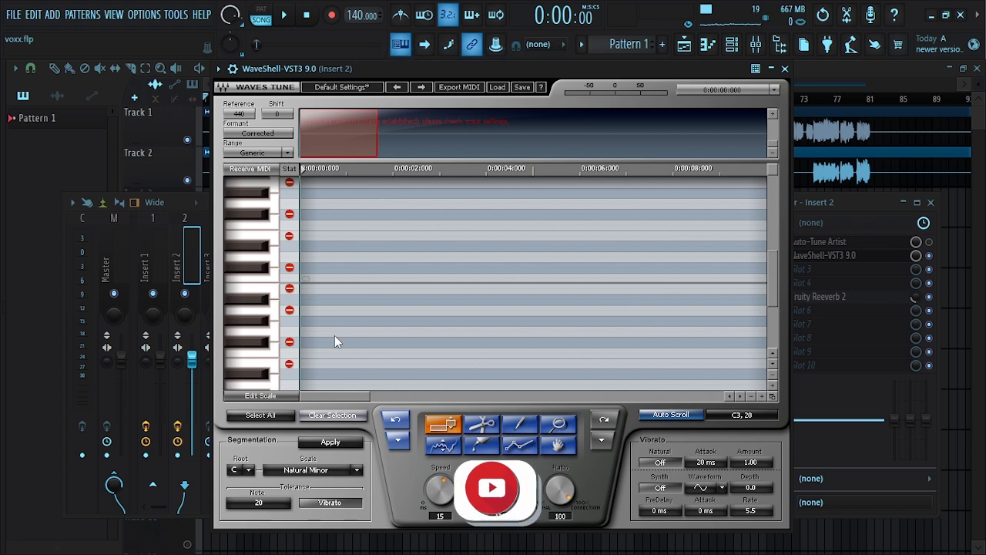
pyautogui.click(248, 472)
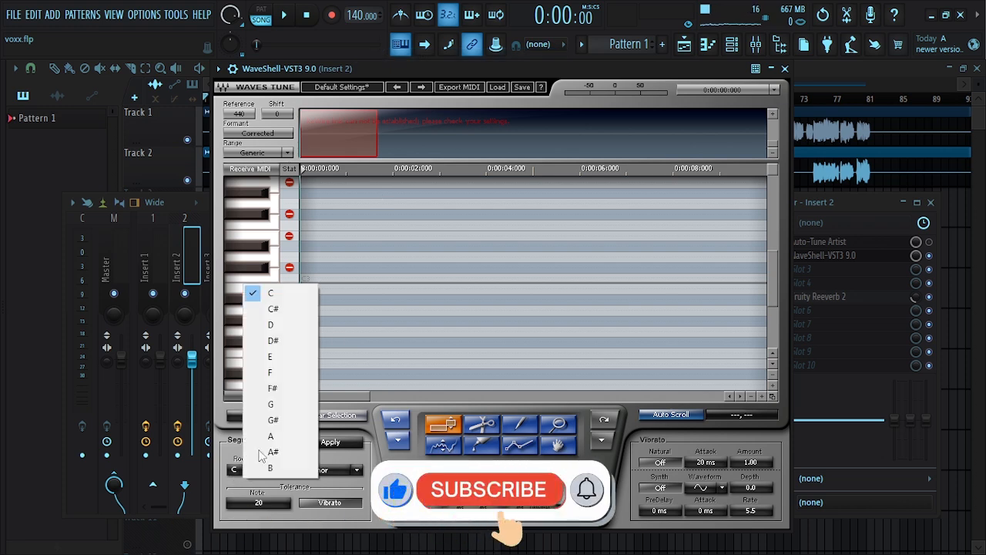
pyautogui.click(271, 374)
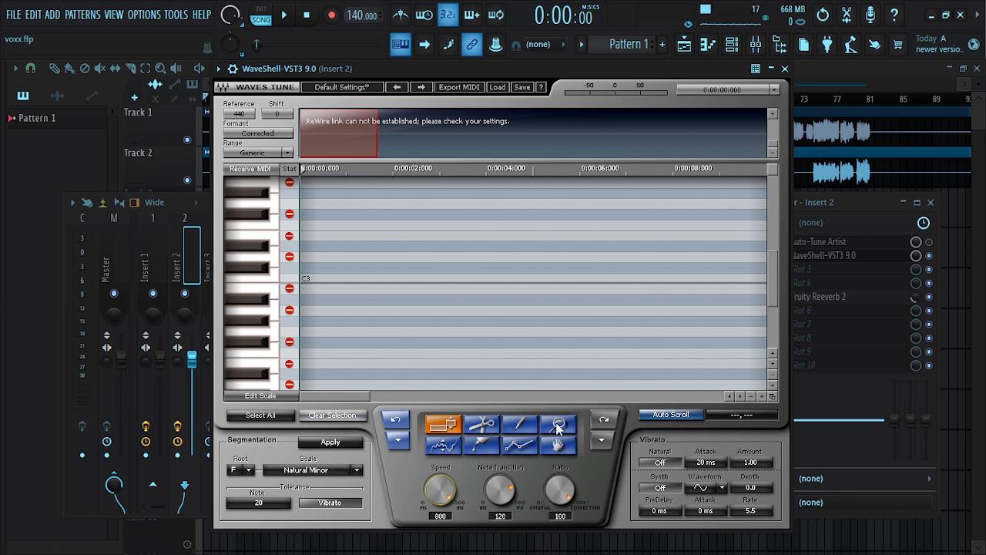
pyautogui.click(786, 69)
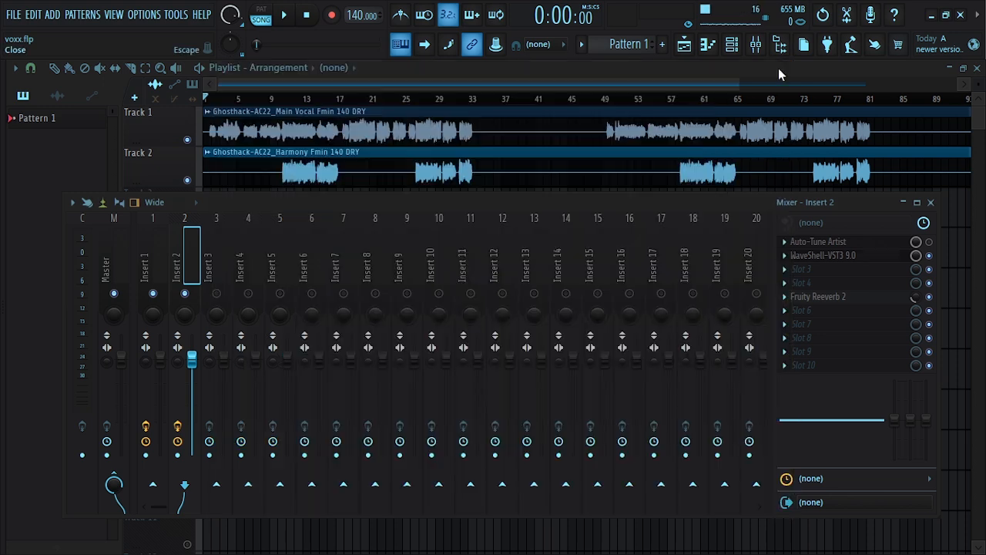
# Reopen Insert 1's WavesTune while the song plays and set its Note Transition to 109 ms
pyautogui.click(152, 263)
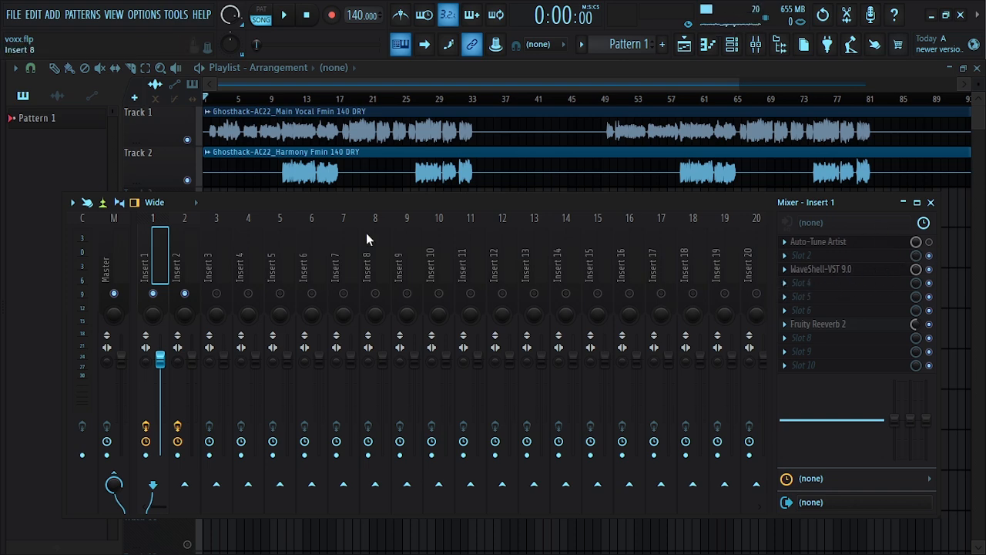
pyautogui.moveTo(339, 203); pyautogui.dragTo(341, 184)
pyautogui.press('space')
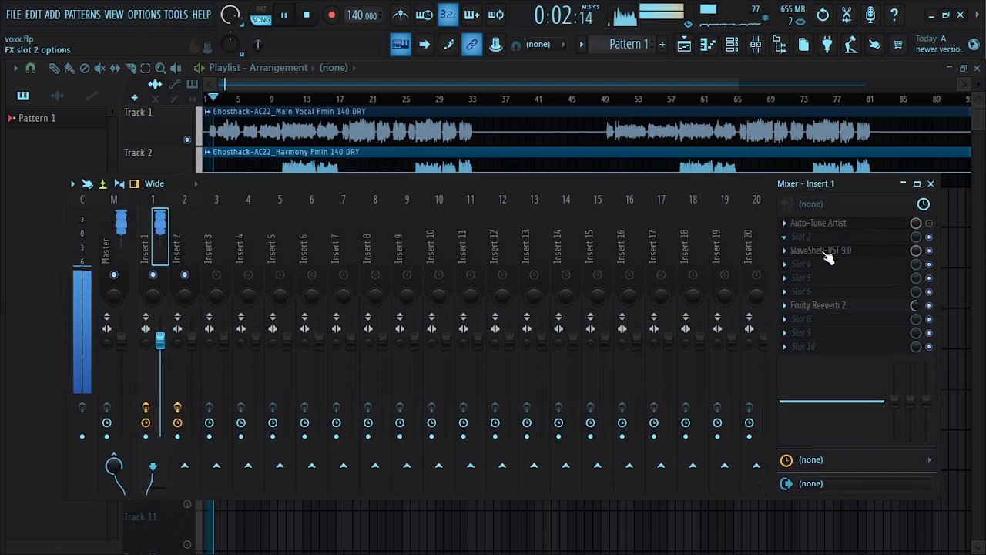
pyautogui.click(823, 254)
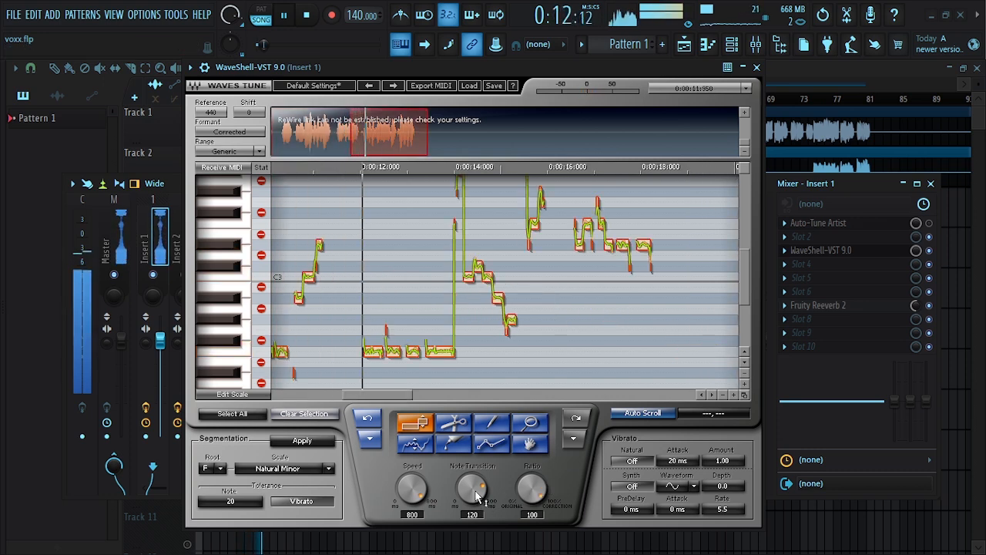
pyautogui.moveTo(474, 491); pyautogui.dragTo(474, 432)
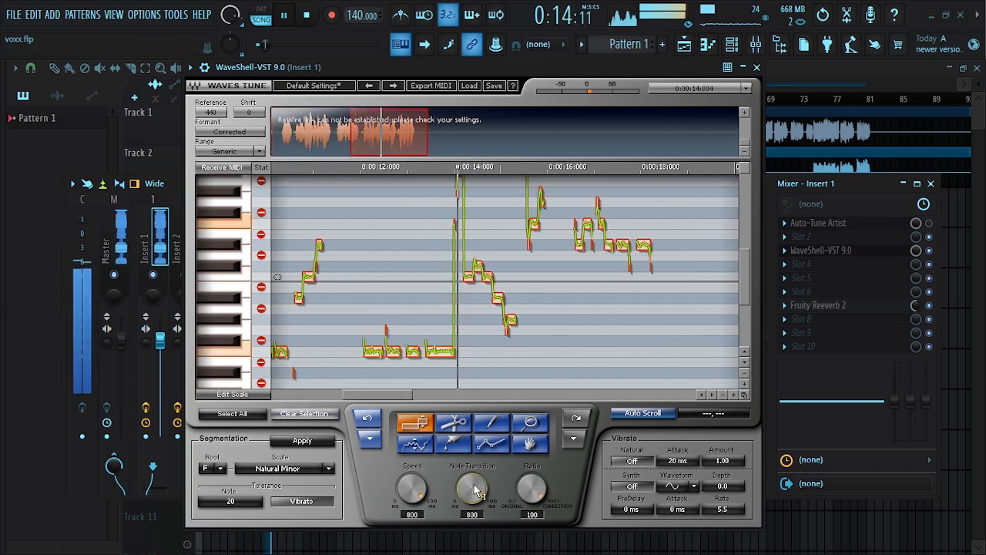
pyautogui.moveTo(473, 487); pyautogui.dragTo(473, 548)
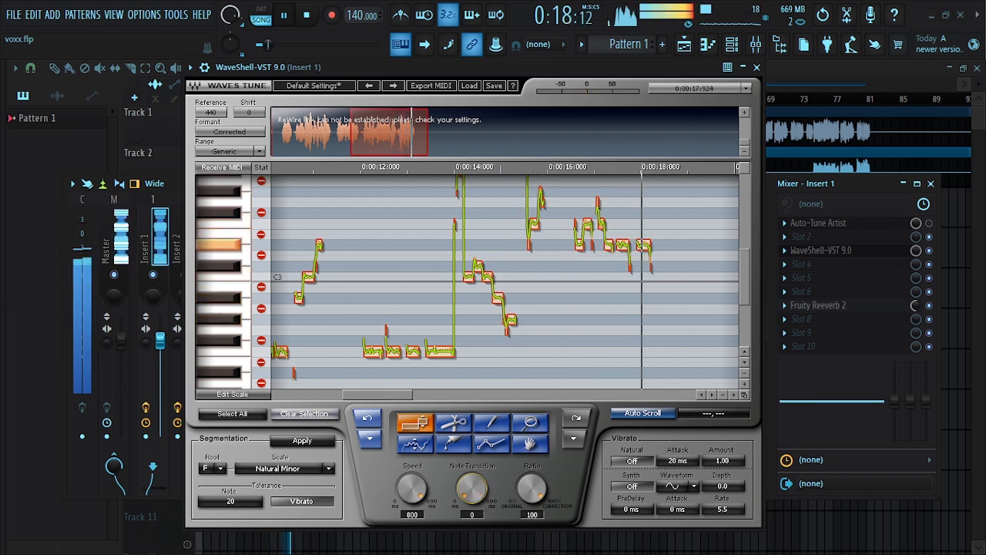
pyautogui.moveTo(472, 489); pyautogui.dragTo(472, 453)
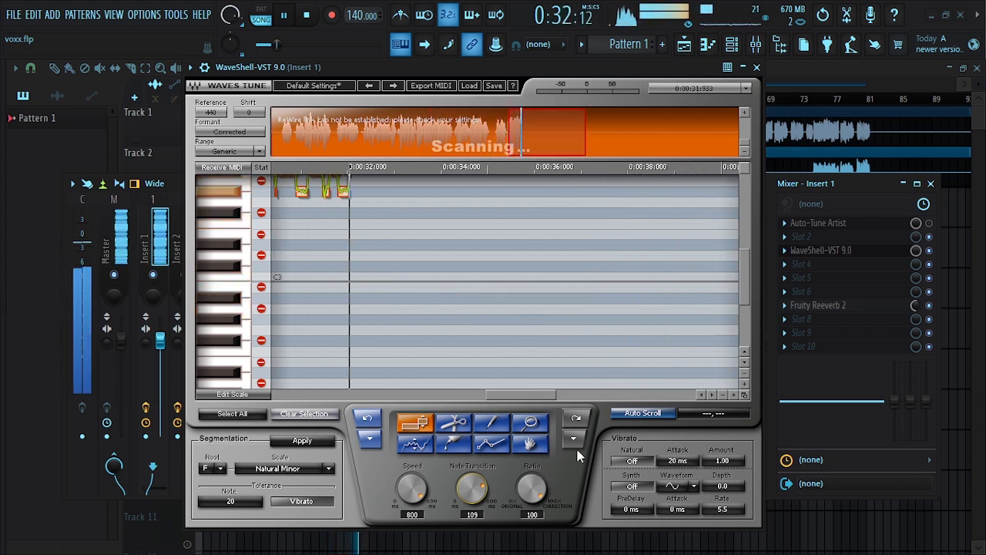
# Follow the main vocal's pitch curve in WavesTune during playback, then stop the song
pyautogui.moveTo(745, 284); pyautogui.dragTo(744, 262)
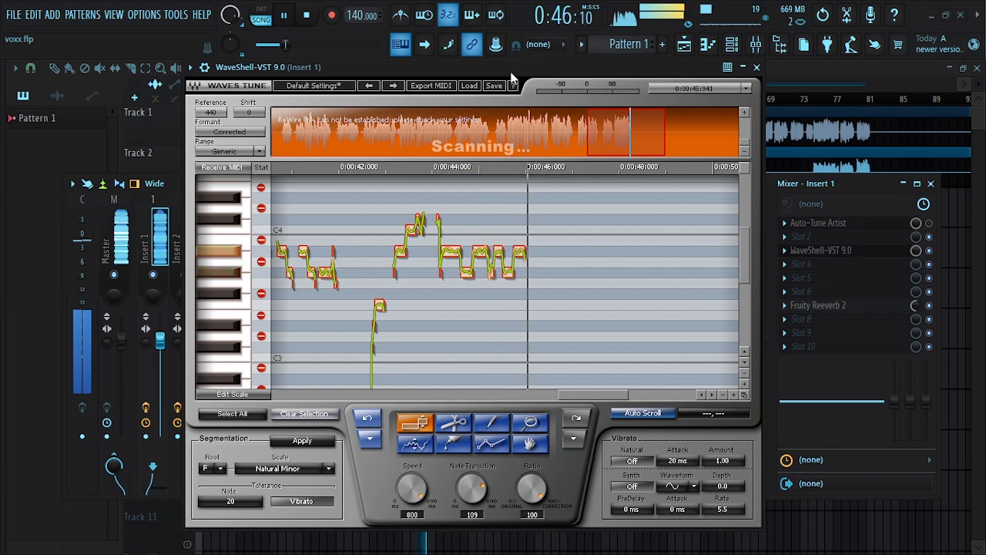
pyautogui.moveTo(511, 74); pyautogui.dragTo(381, 92)
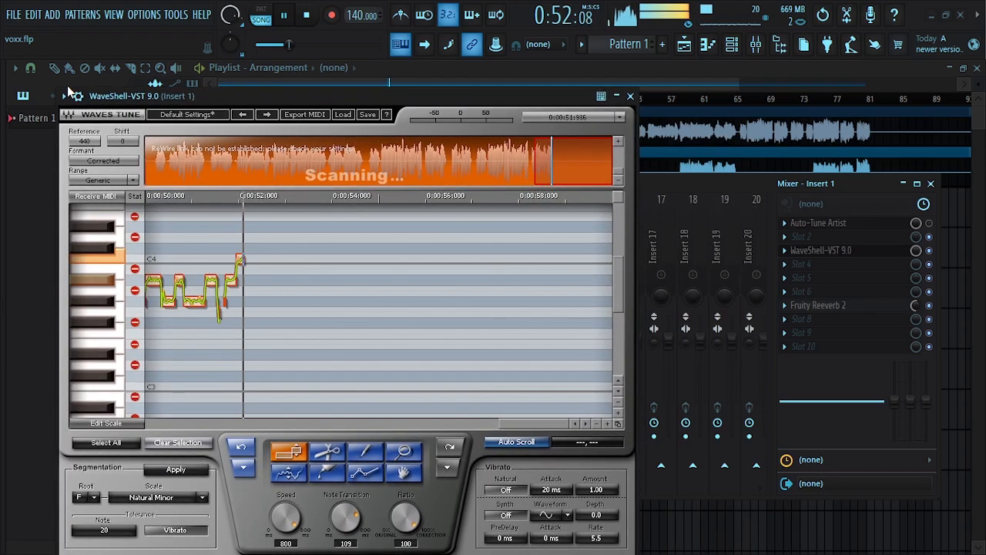
pyautogui.moveTo(202, 100)
pyautogui.mouseDown()
pyautogui.moveTo(217, 99)
pyautogui.moveTo(196, 86)
pyautogui.mouseUp()
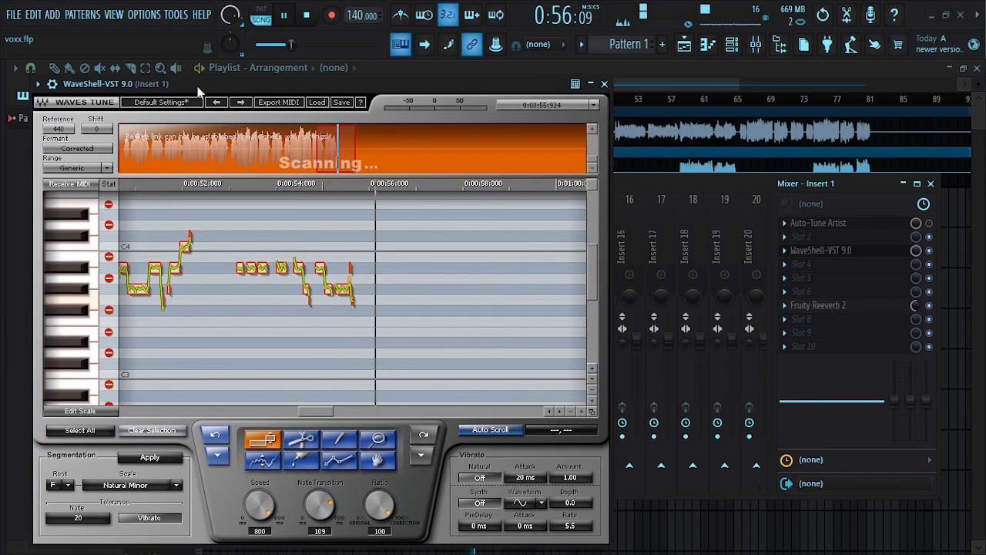
pyautogui.press('space')
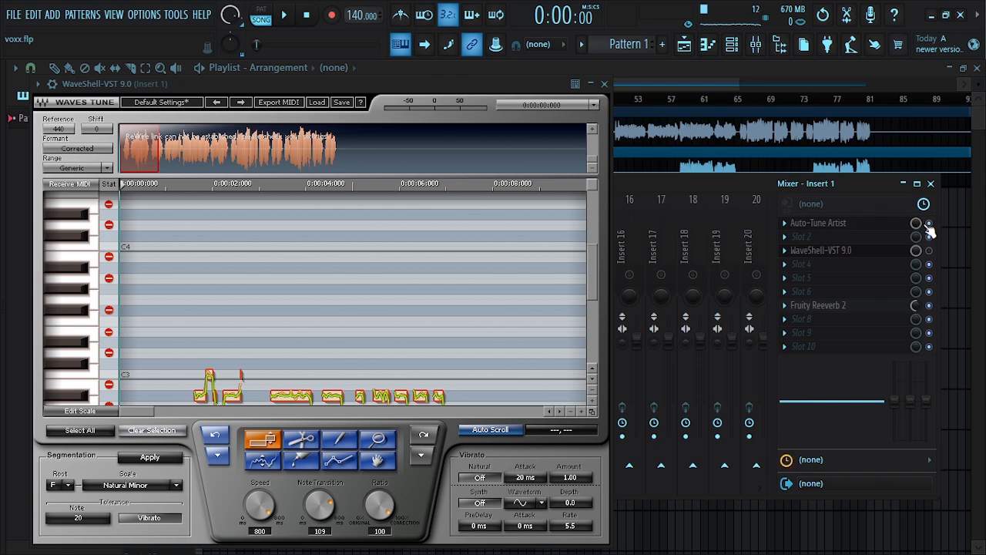
# Open Insert 1's Auto-Tune Artist and position its window beside WavesTune
pyautogui.click(876, 229)
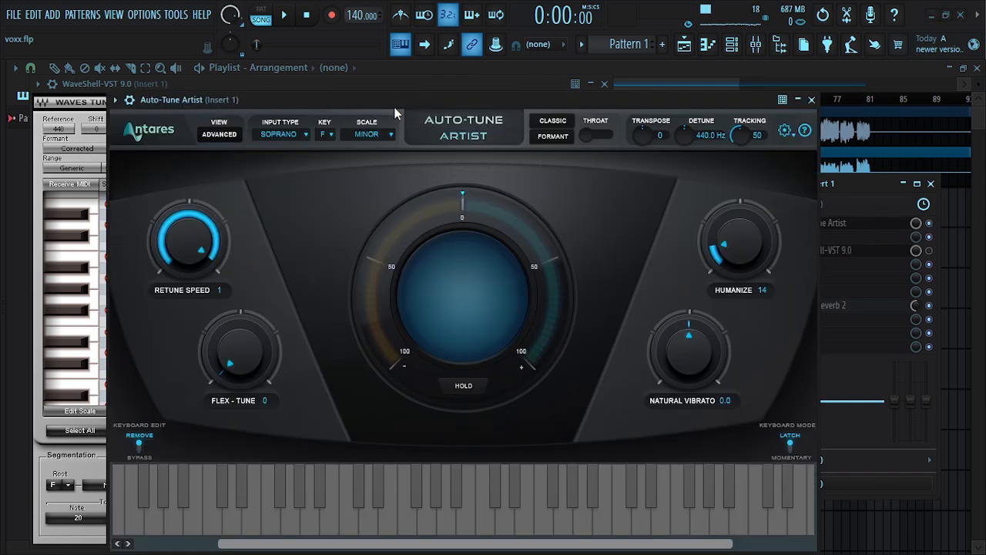
pyautogui.moveTo(390, 97); pyautogui.dragTo(494, 124)
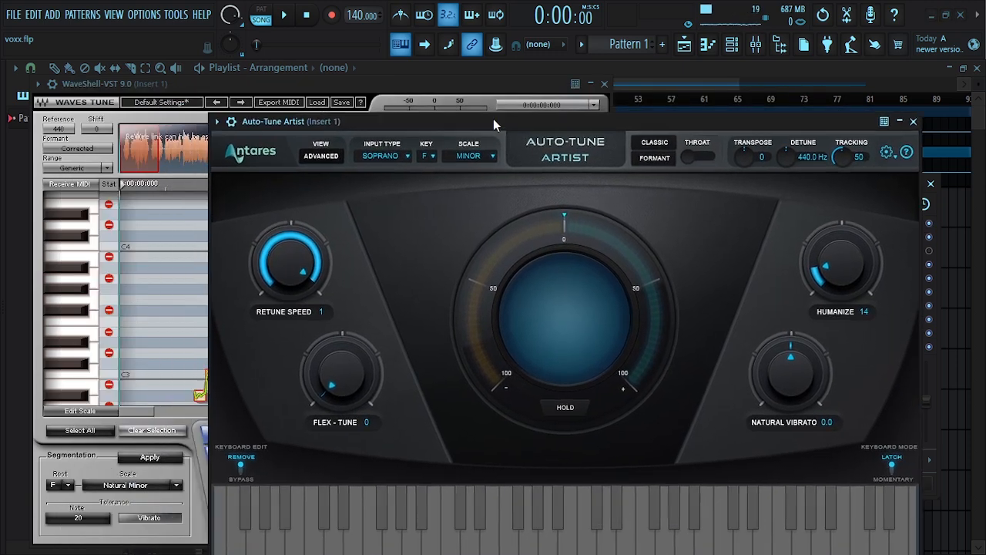
pyautogui.moveTo(418, 120); pyautogui.dragTo(400, 109)
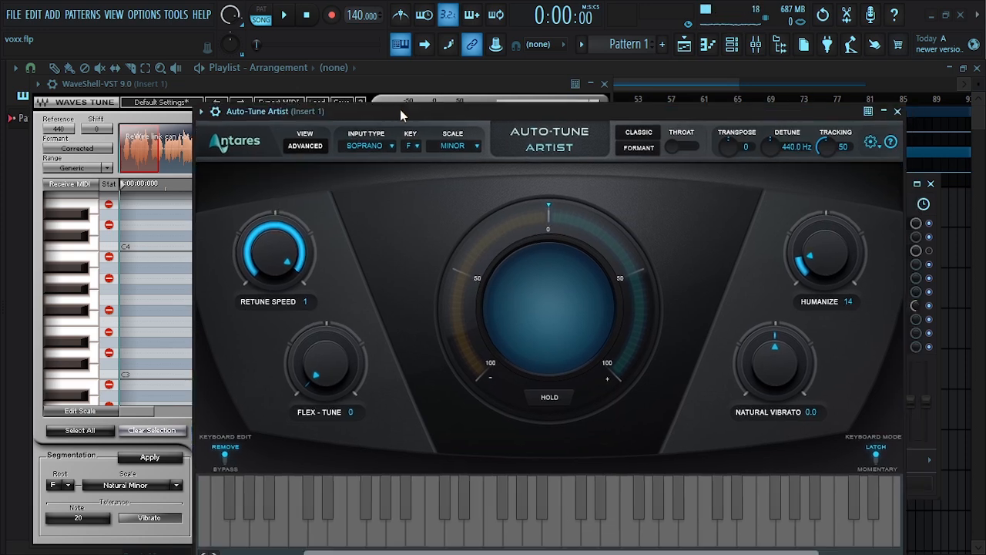
pyautogui.moveTo(327, 111); pyautogui.dragTo(320, 103)
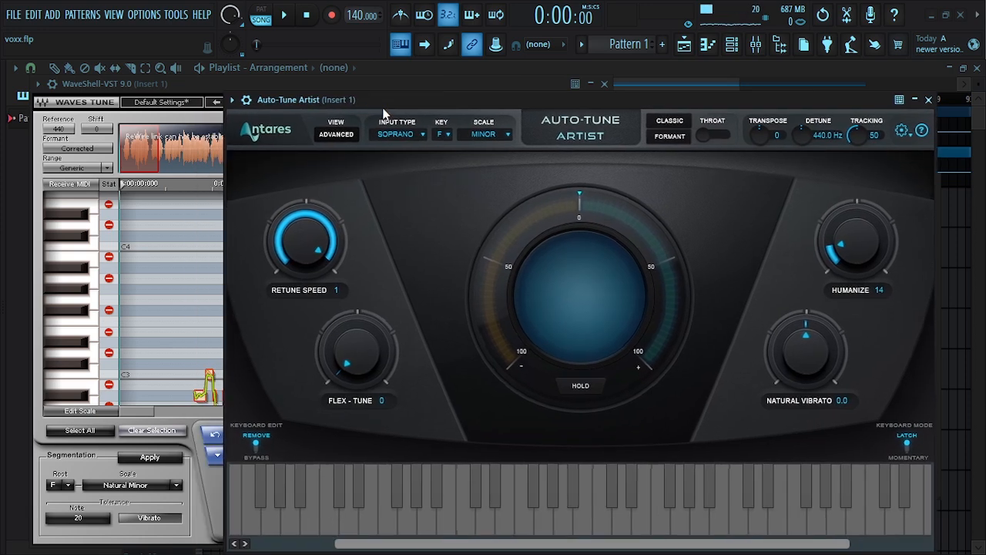
pyautogui.click(231, 101)
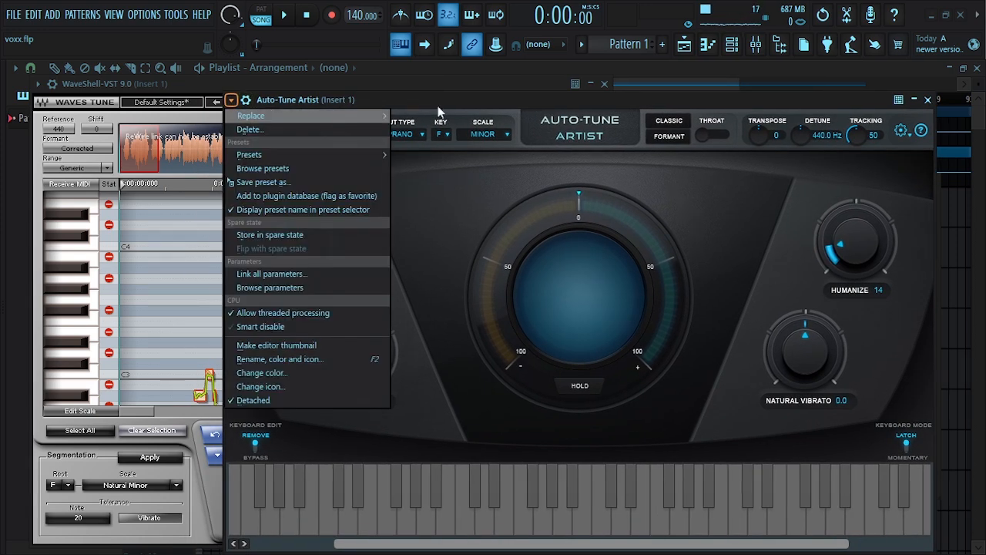
pyautogui.moveTo(378, 115)
pyautogui.press('Escape')
# Close the WavesTune window and move the Auto-Tune Artist window up over the playlist and mixer
pyautogui.click(417, 101)
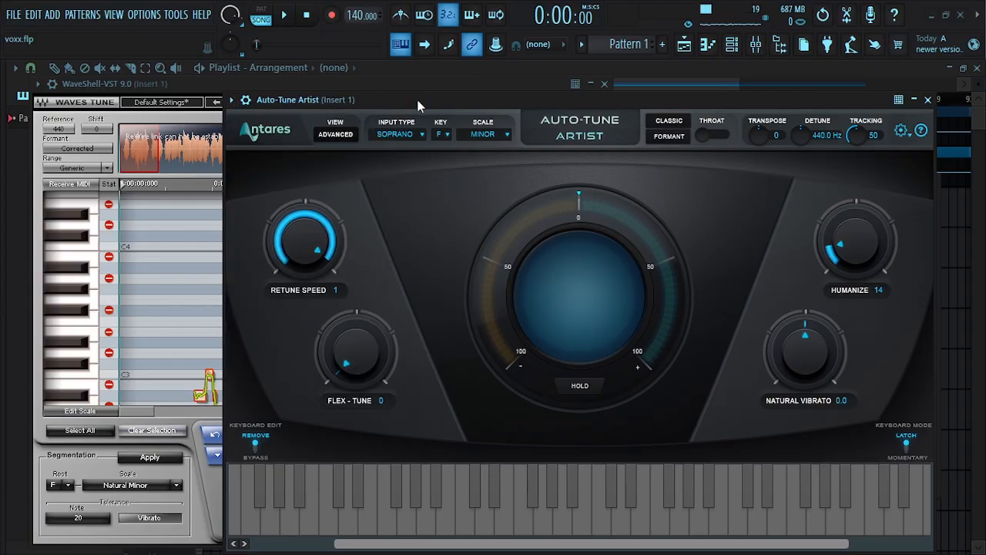
pyautogui.moveTo(431, 101); pyautogui.dragTo(444, 102)
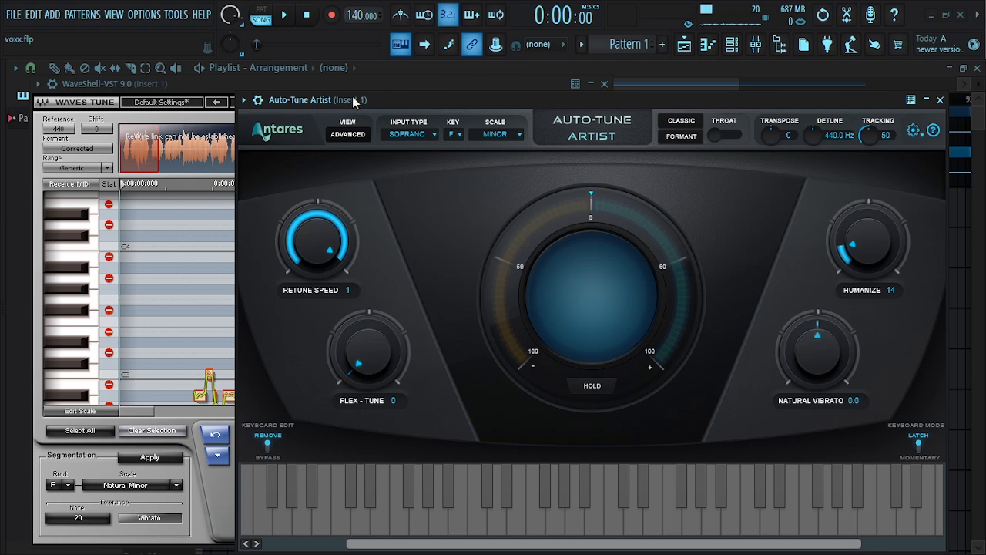
pyautogui.moveTo(354, 101); pyautogui.dragTo(247, 139)
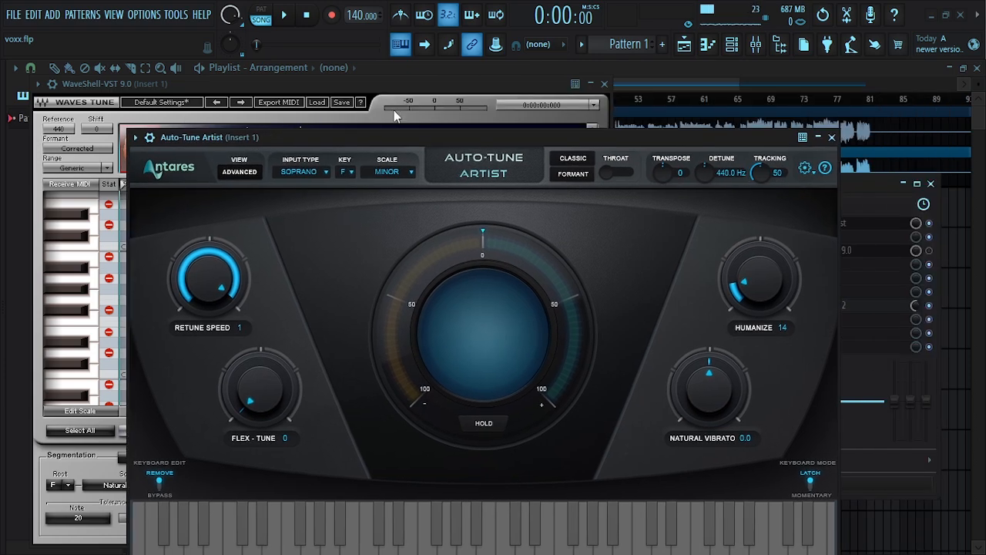
pyautogui.click(605, 84)
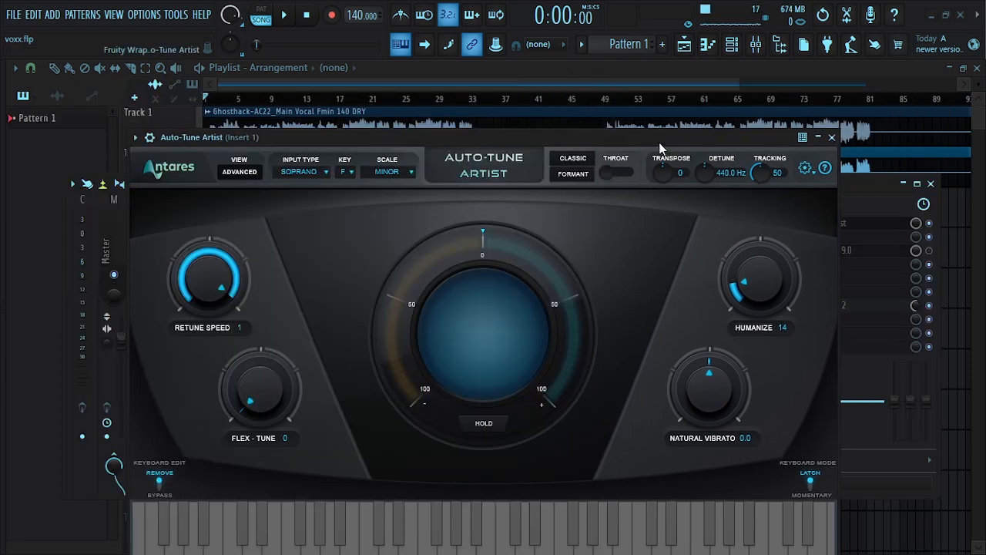
pyautogui.moveTo(659, 142); pyautogui.dragTo(582, 100)
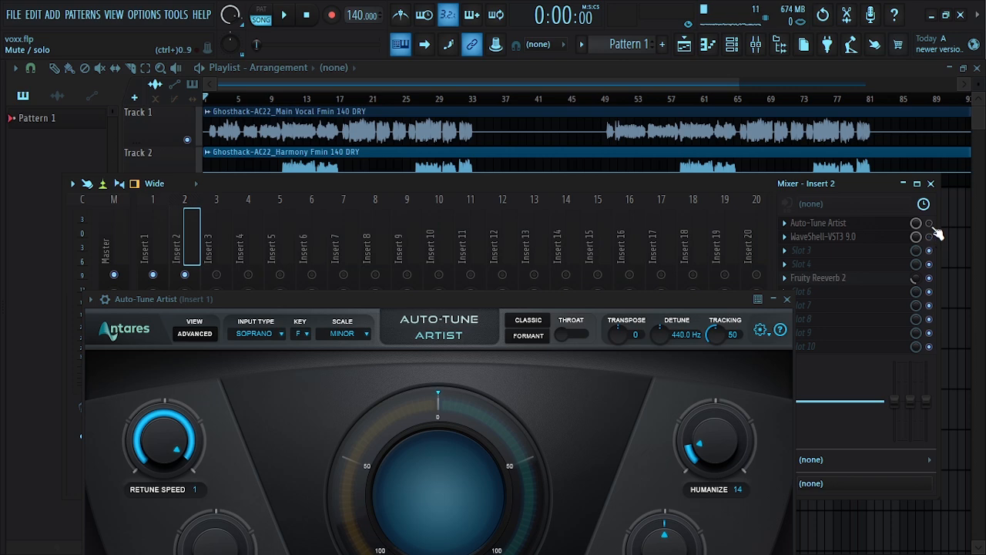
pyautogui.moveTo(351, 311); pyautogui.dragTo(406, 183)
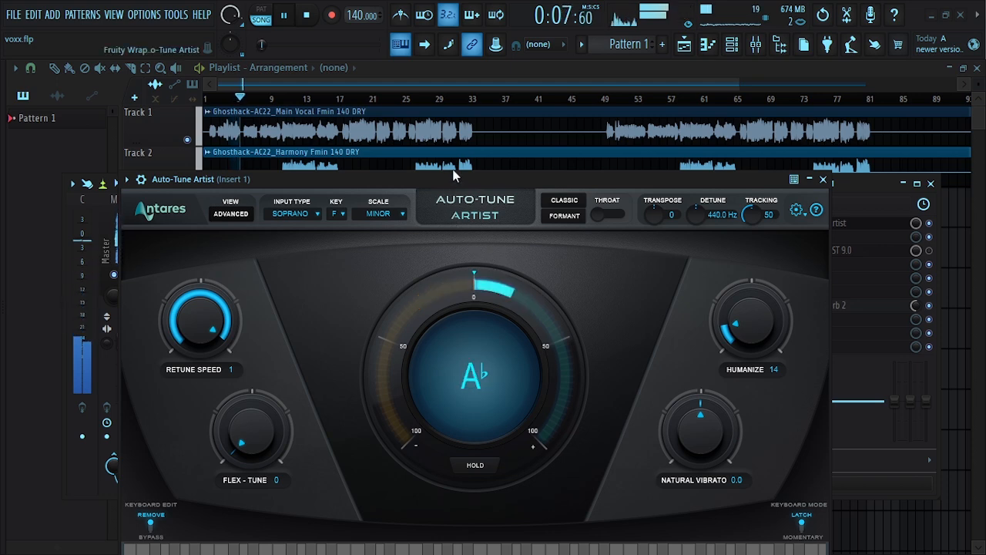
# Watch Auto-Tune Artist's detected pitch on the main vocal during playback, then stop the song
pyautogui.moveTo(453, 175); pyautogui.dragTo(431, 183)
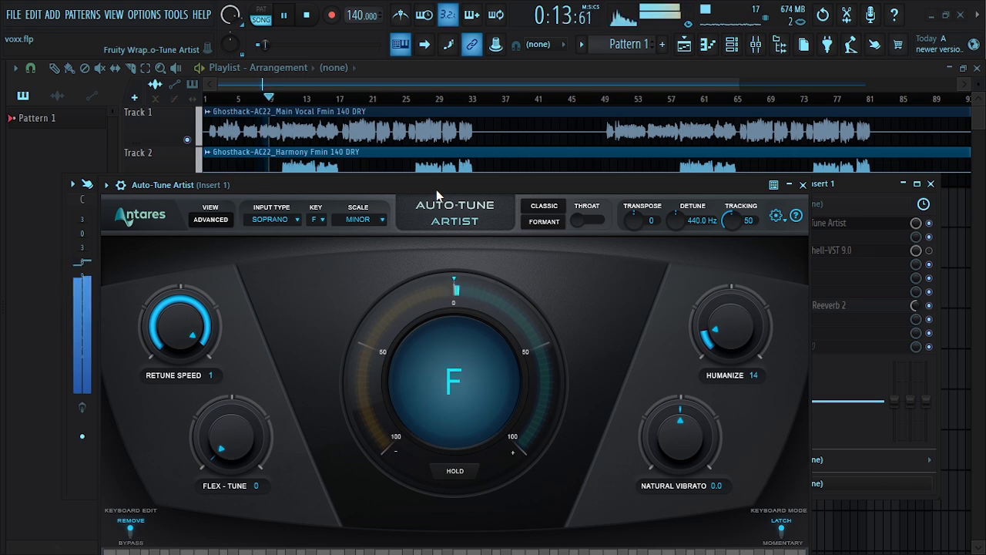
pyautogui.moveTo(437, 195)
pyautogui.mouseDown()
pyautogui.moveTo(425, 169)
pyautogui.moveTo(451, 199)
pyautogui.moveTo(441, 186)
pyautogui.mouseUp()
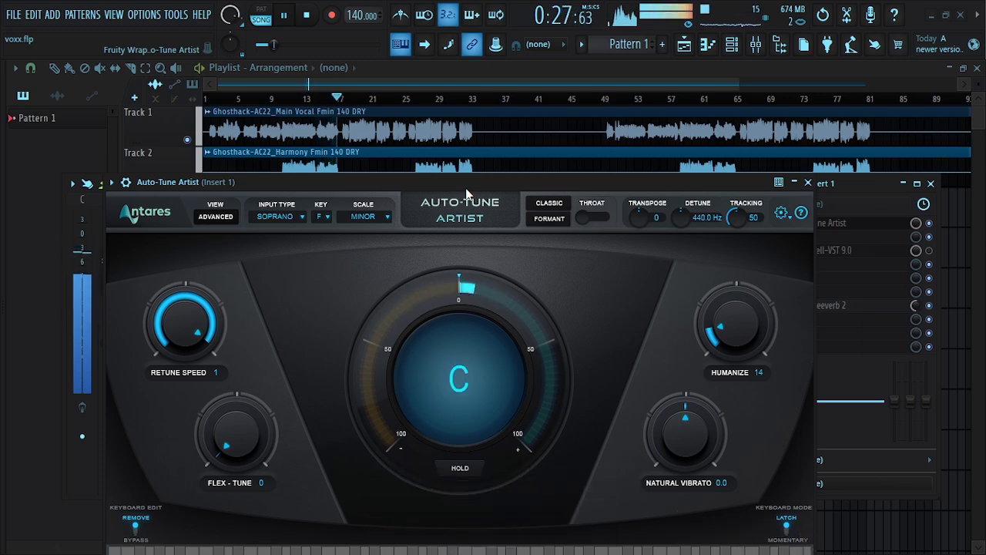
pyautogui.press('space')
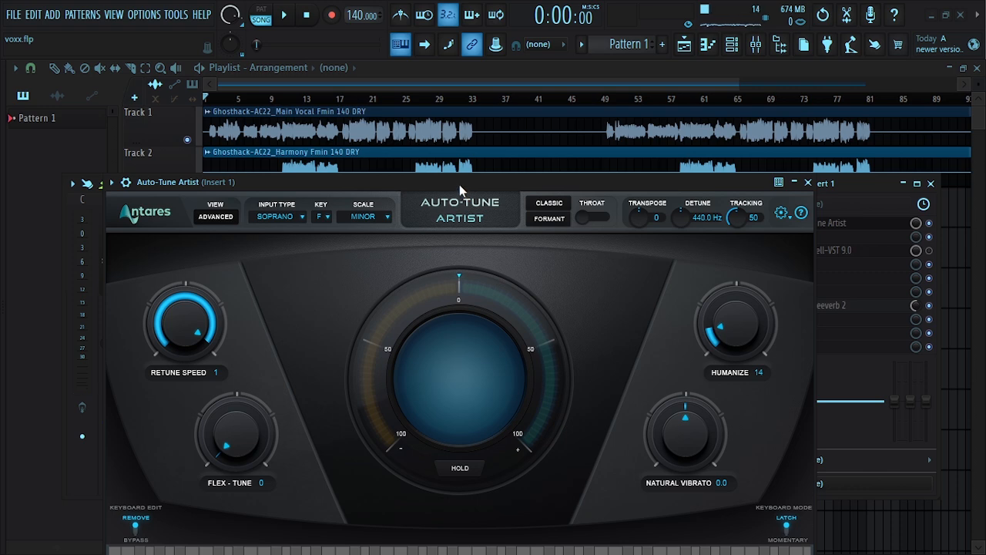
# Move the Auto-Tune Artist window up to the top of the workspace
pyautogui.moveTo(459, 184); pyautogui.dragTo(471, 166)
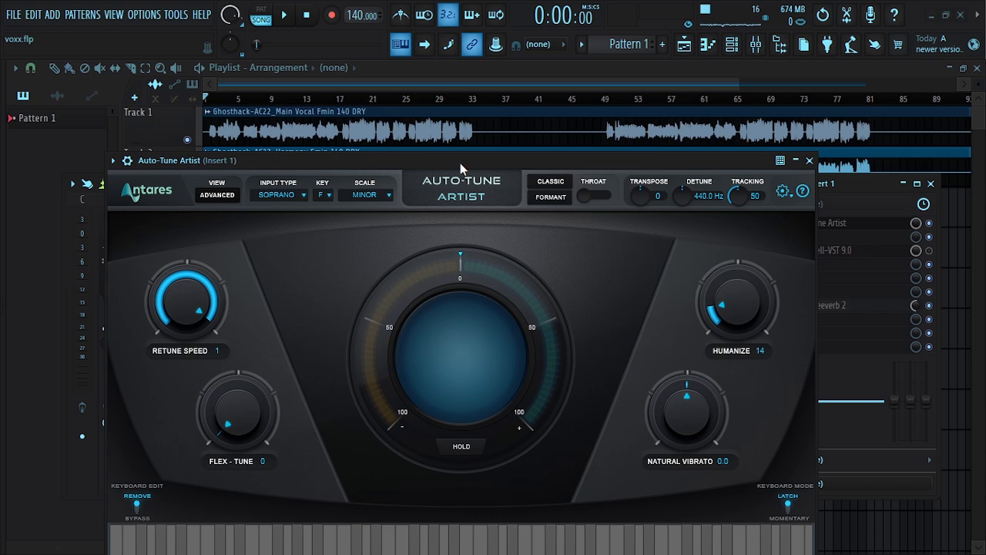
pyautogui.moveTo(461, 164); pyautogui.dragTo(468, 146)
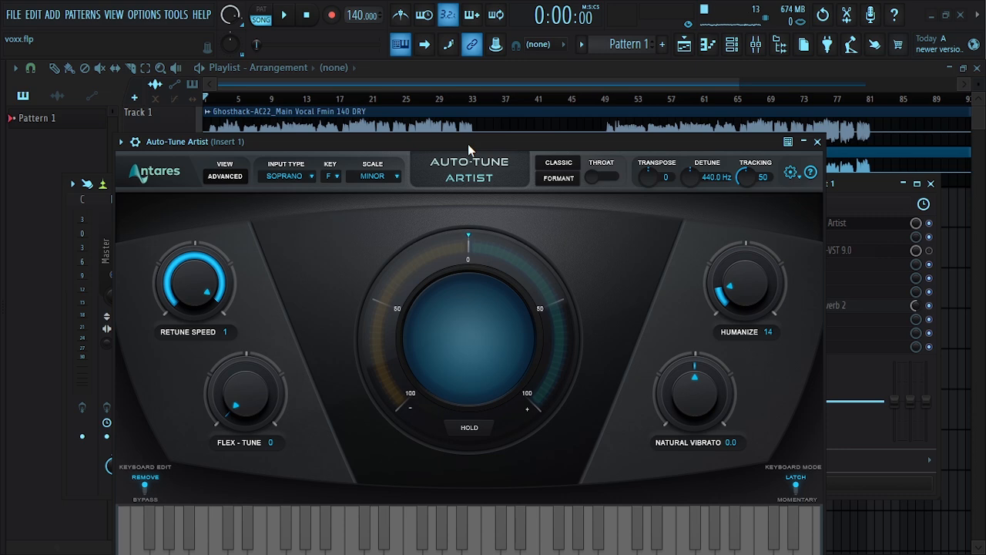
pyautogui.moveTo(468, 144); pyautogui.dragTo(482, 108)
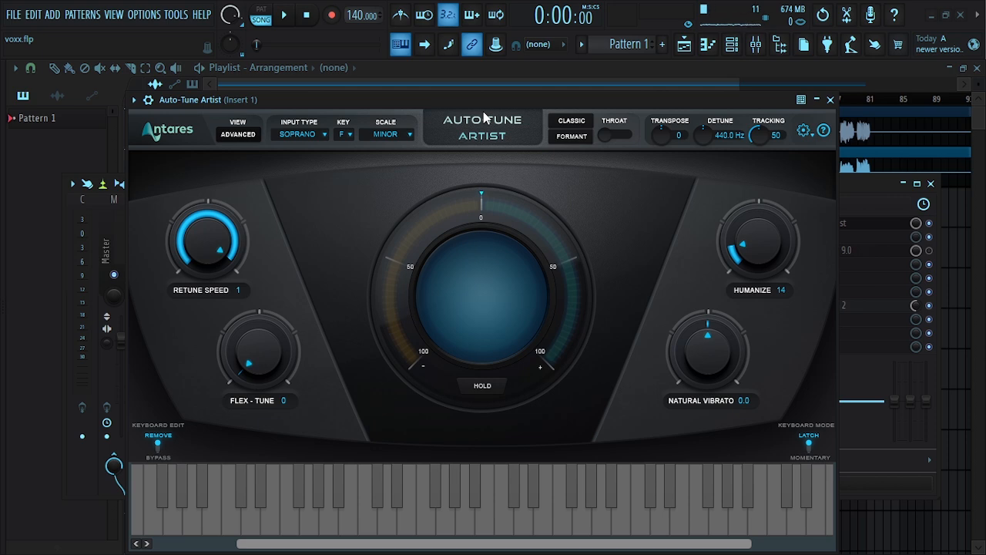
pyautogui.moveTo(464, 112); pyautogui.dragTo(444, 103)
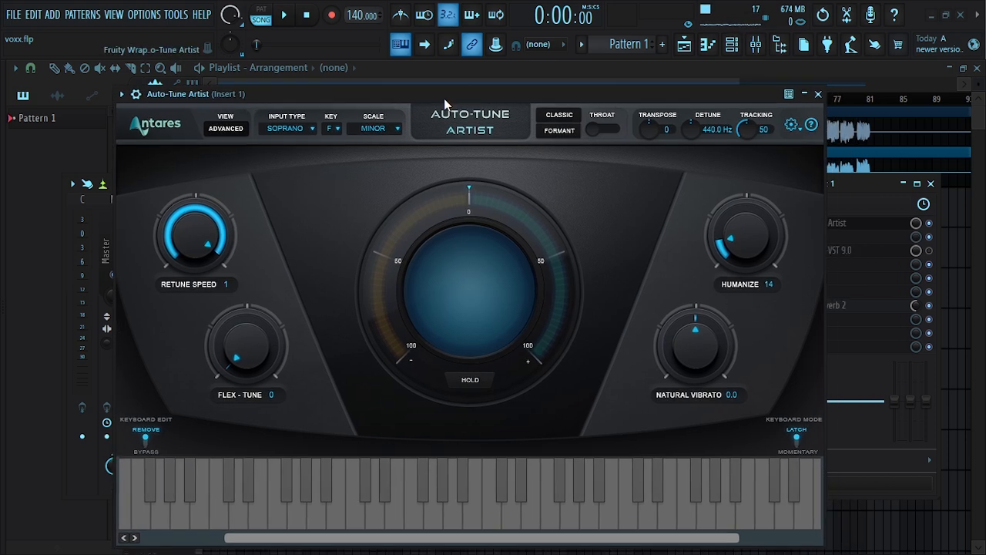